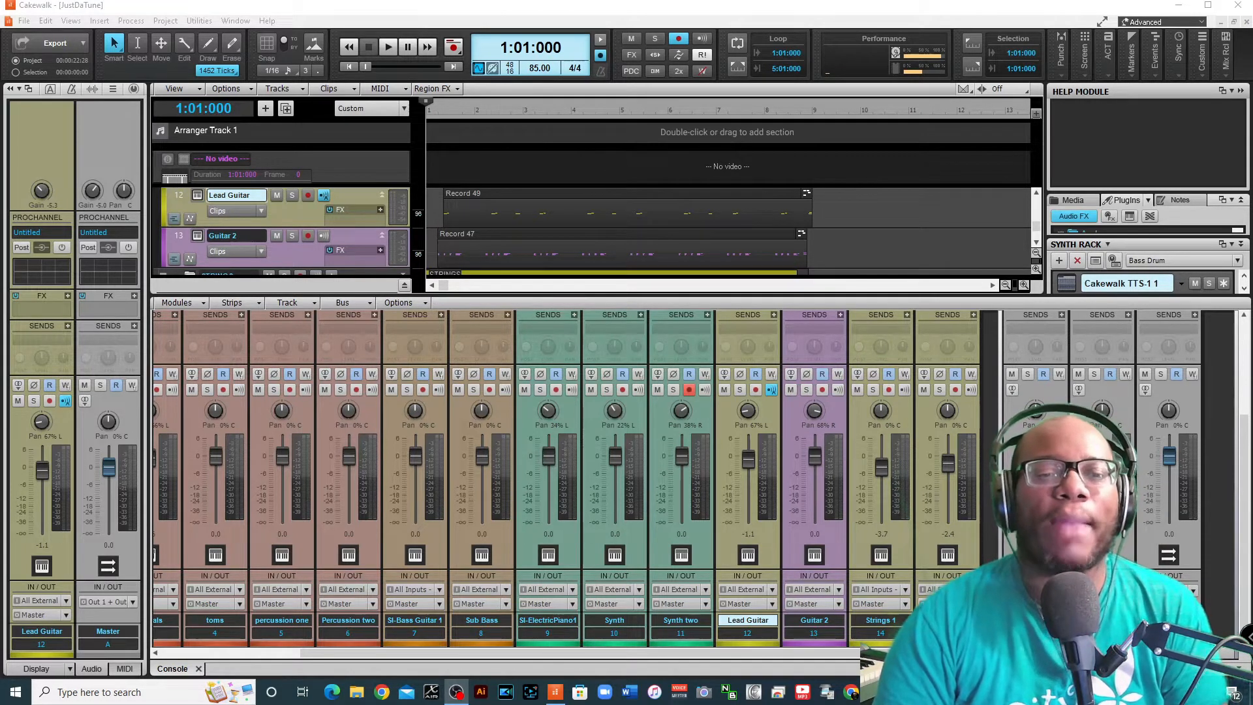
Collapse the docked console and play the project with only the cymbals track soloed.
left_click(199, 669)
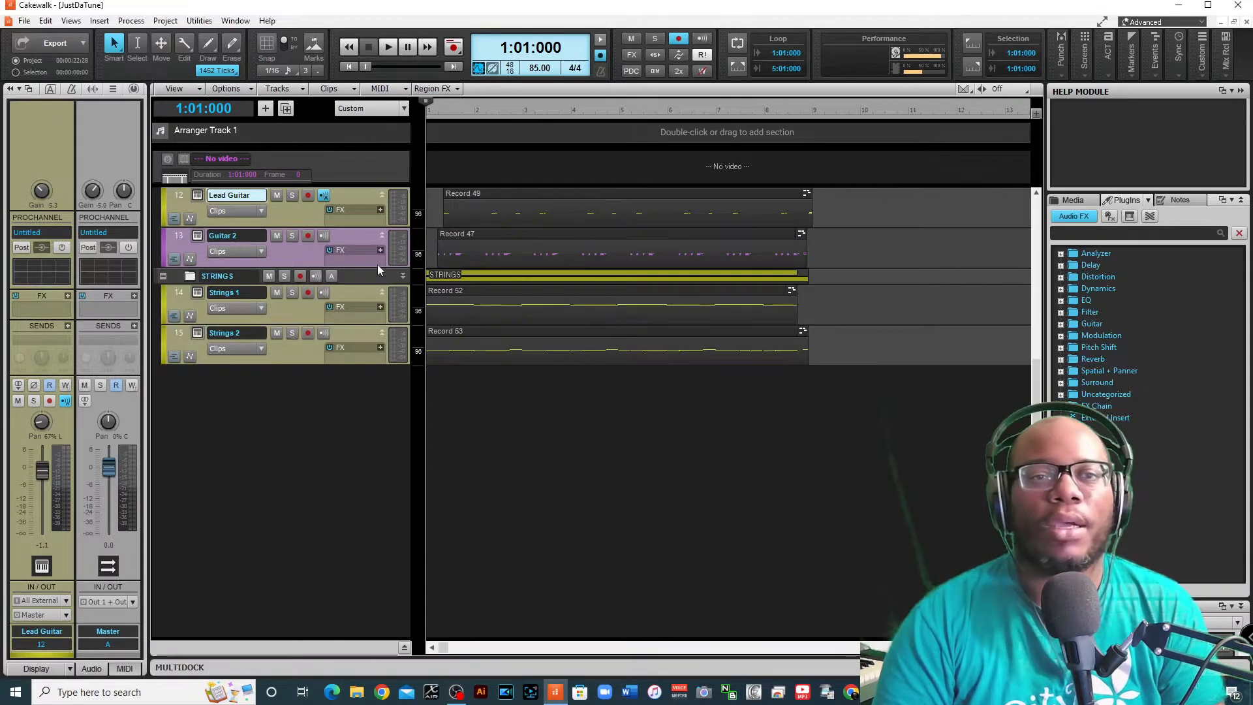
scroll(228, 326, "up", 5)
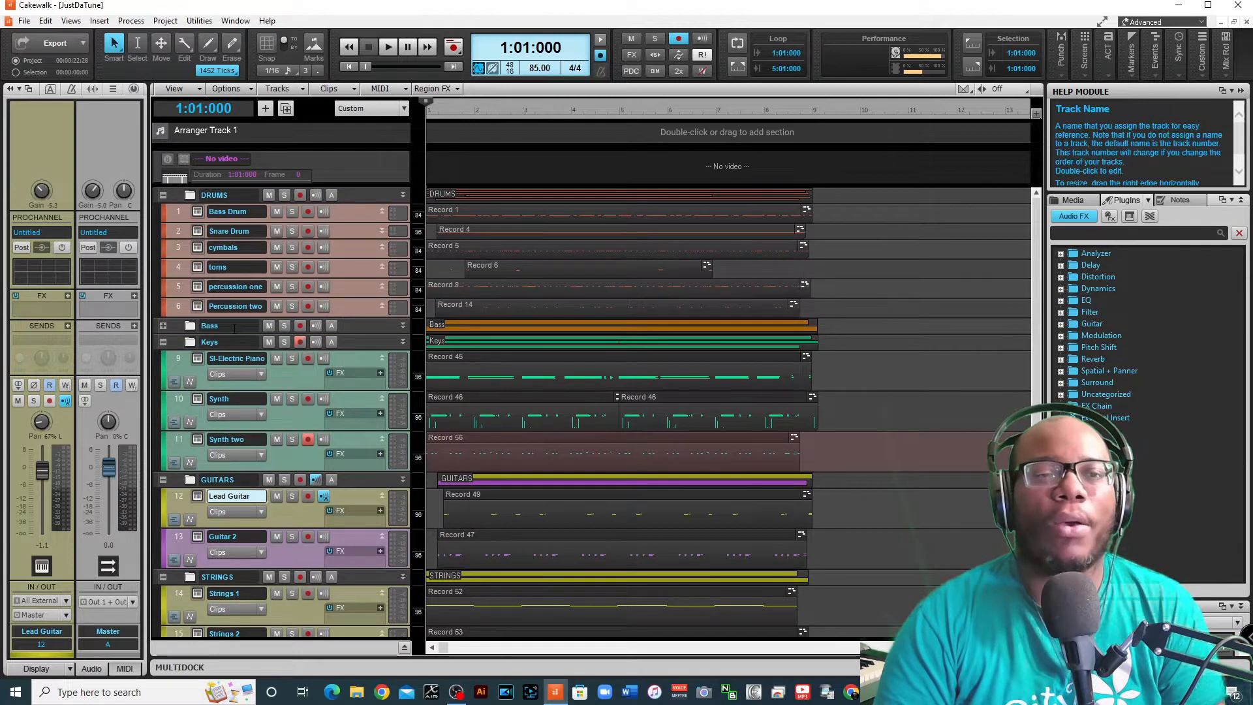
left_click(386, 244)
left_click(292, 247)
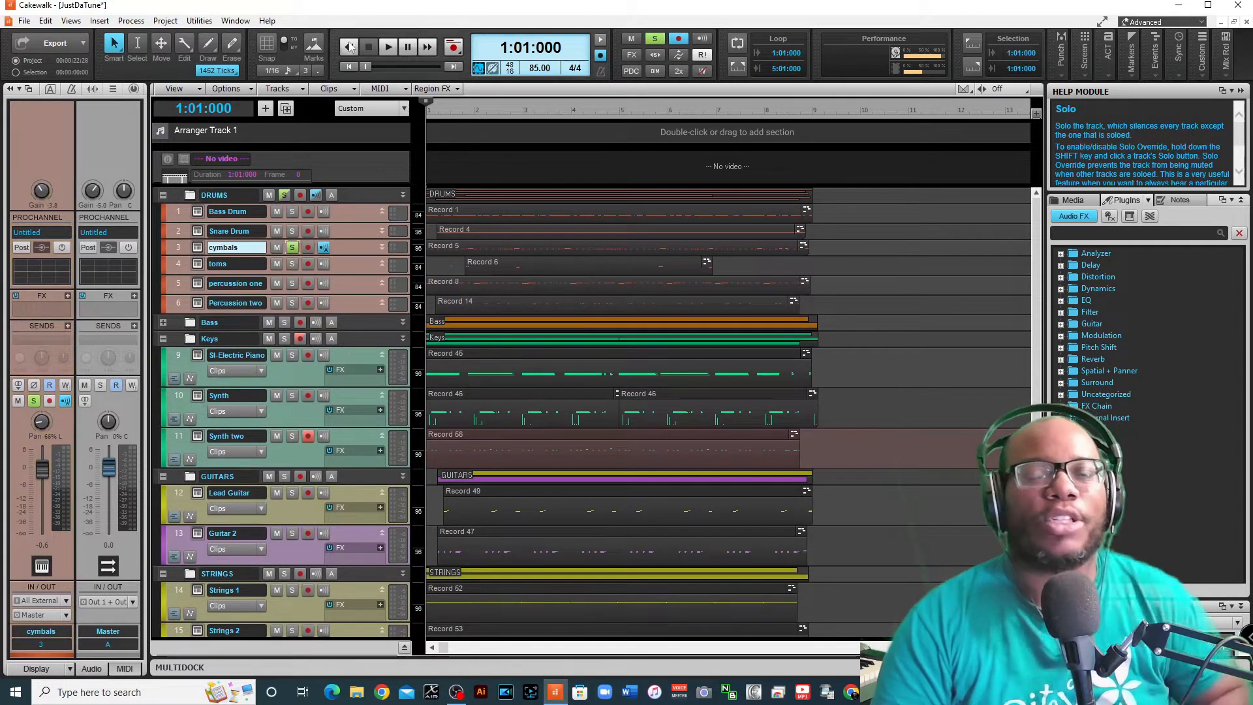
left_click(388, 47)
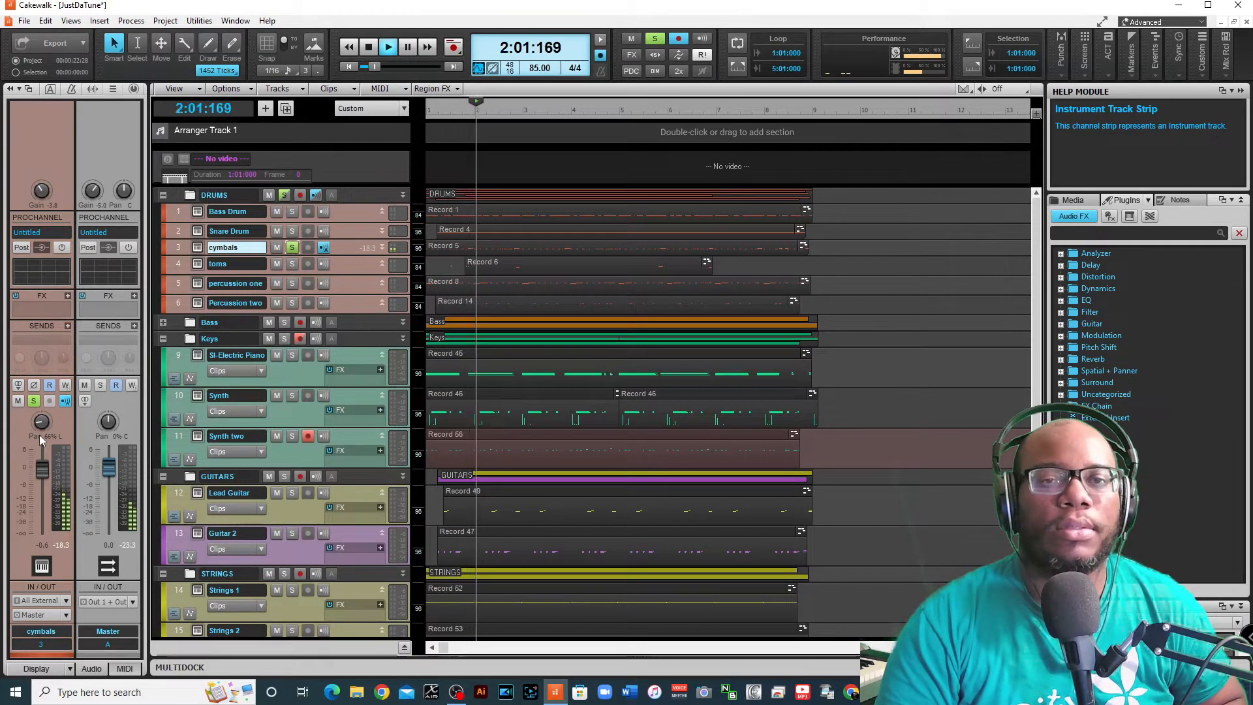
Raise the cymbals track's volume fader to 3.4 and increase its input gain while listening, ending with playback stopped.
left_click_drag(42, 469, 42, 457)
left_click_drag(42, 190, 42, 181)
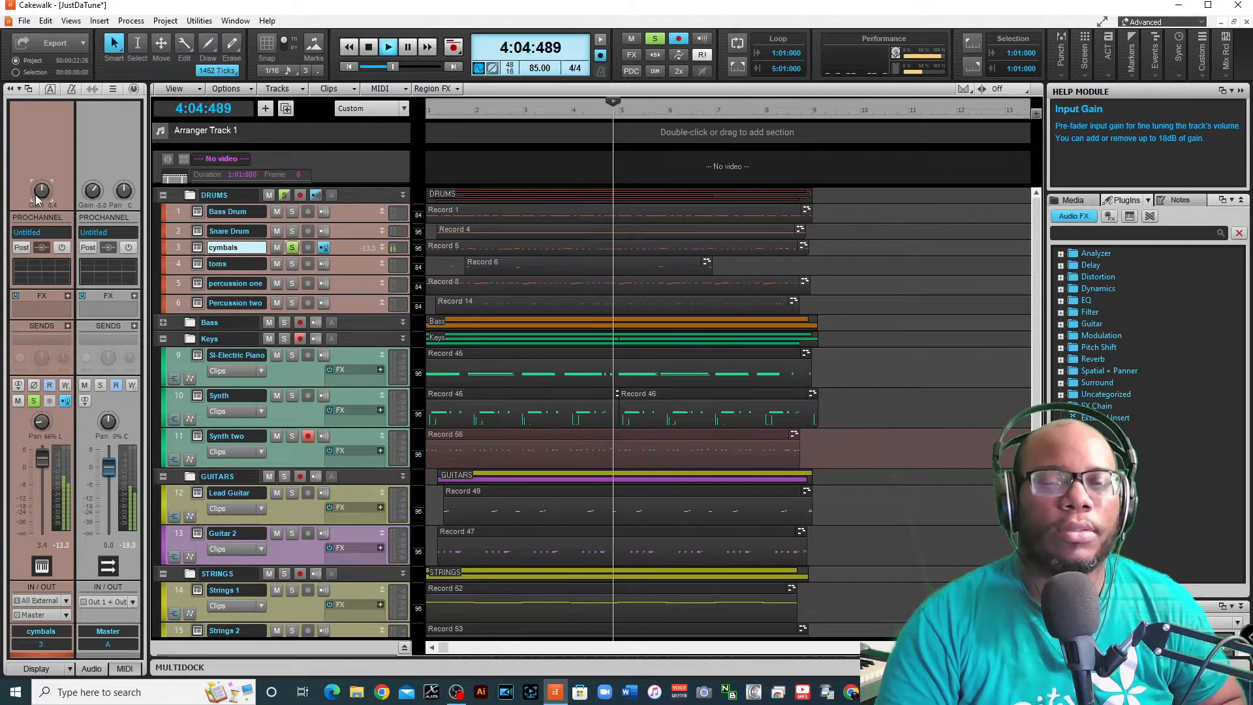
key("space")
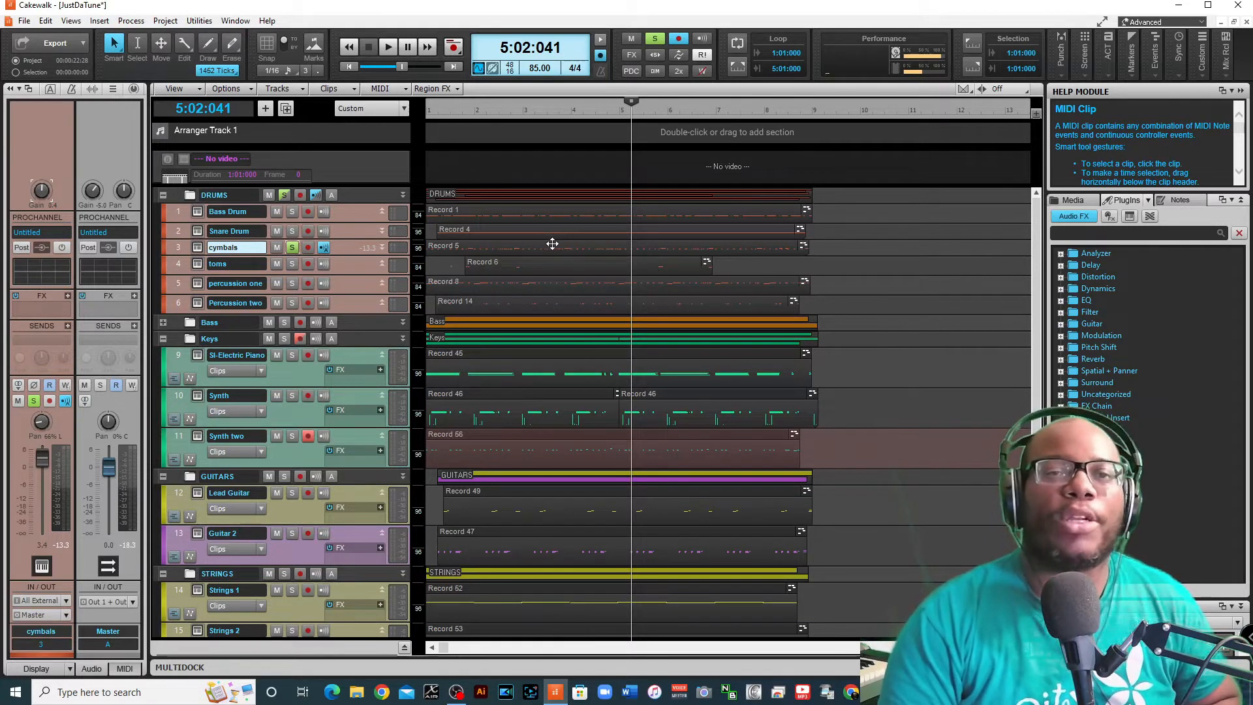
Open the cymbals MIDI clip in a maximized Piano Roll and call up the floating edit tools palette.
double_click(496, 246)
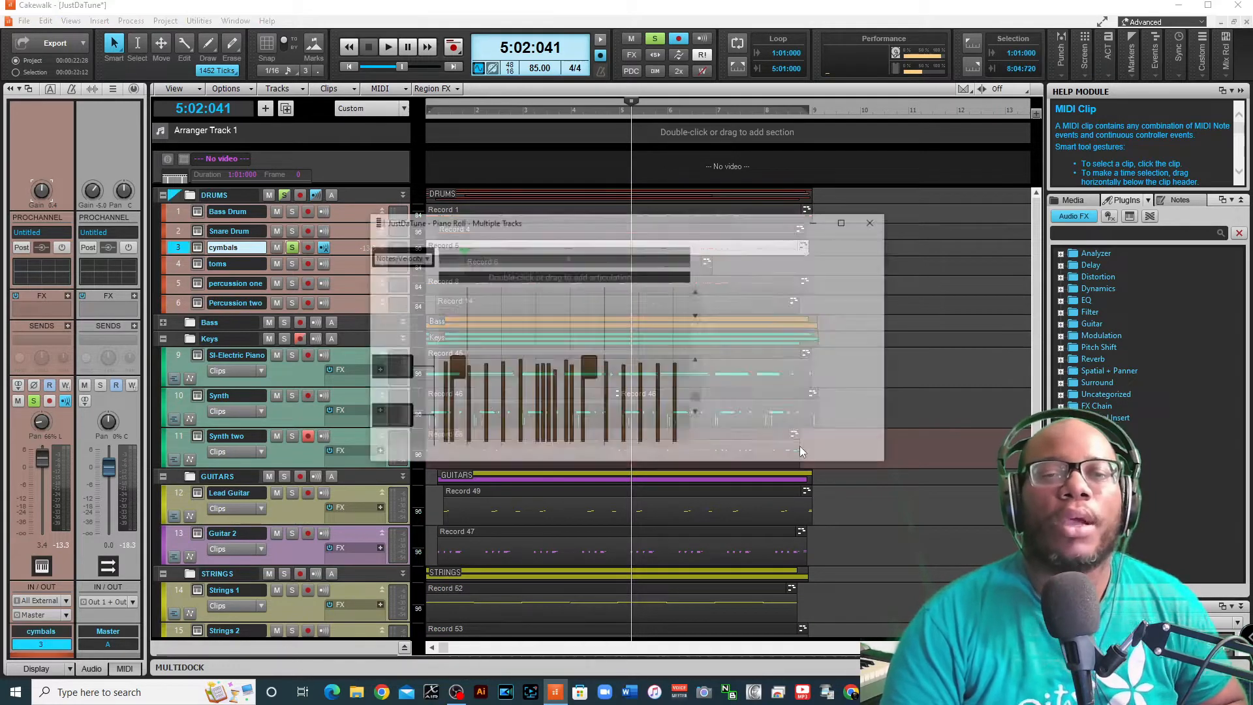
left_click(905, 168)
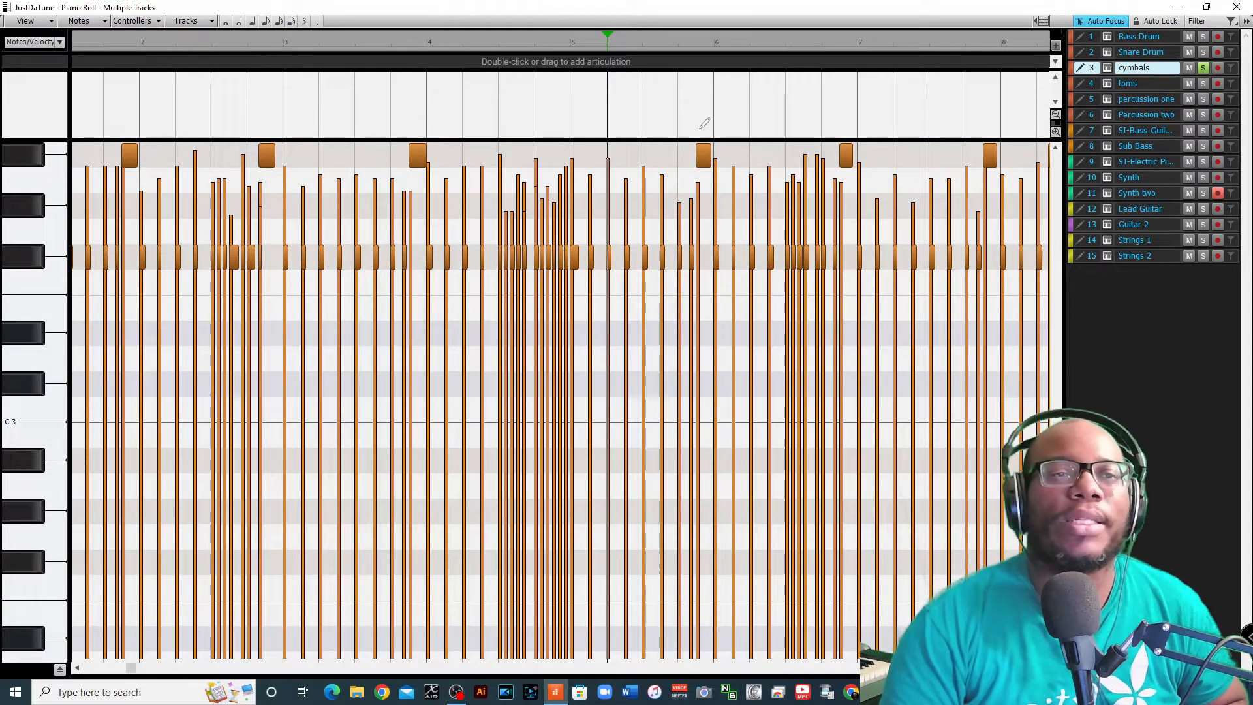
left_click(1206, 7)
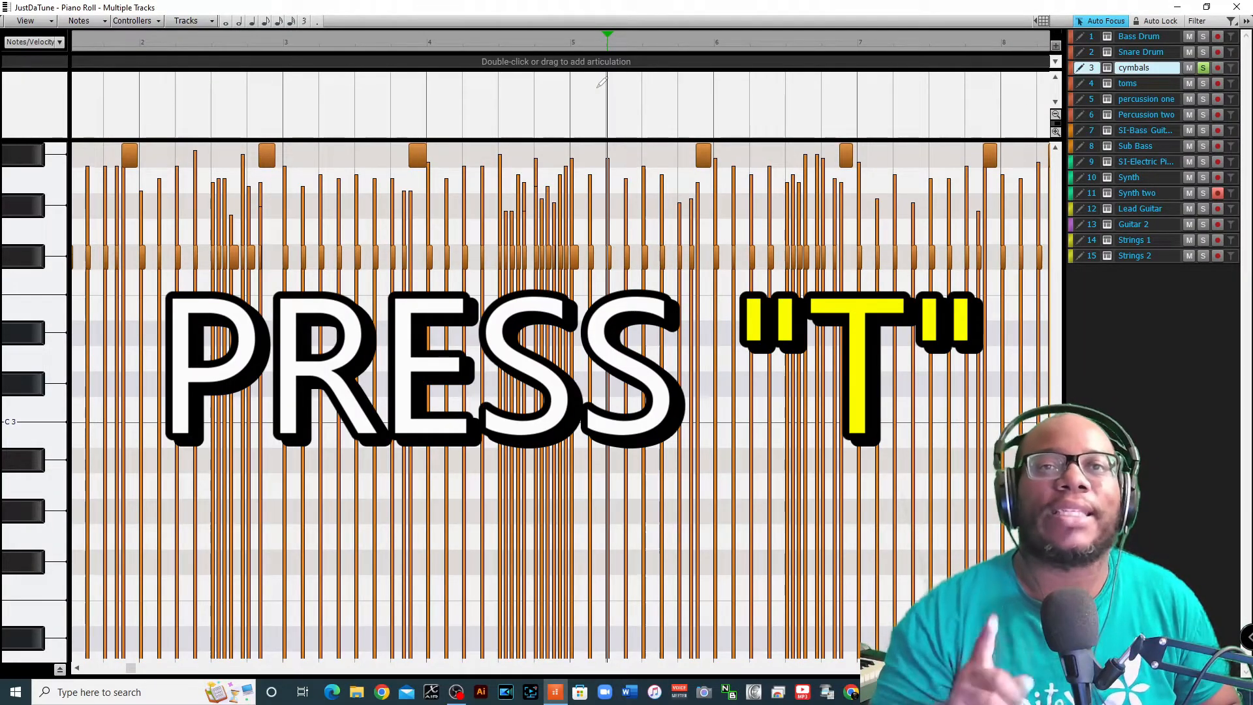
key("t")
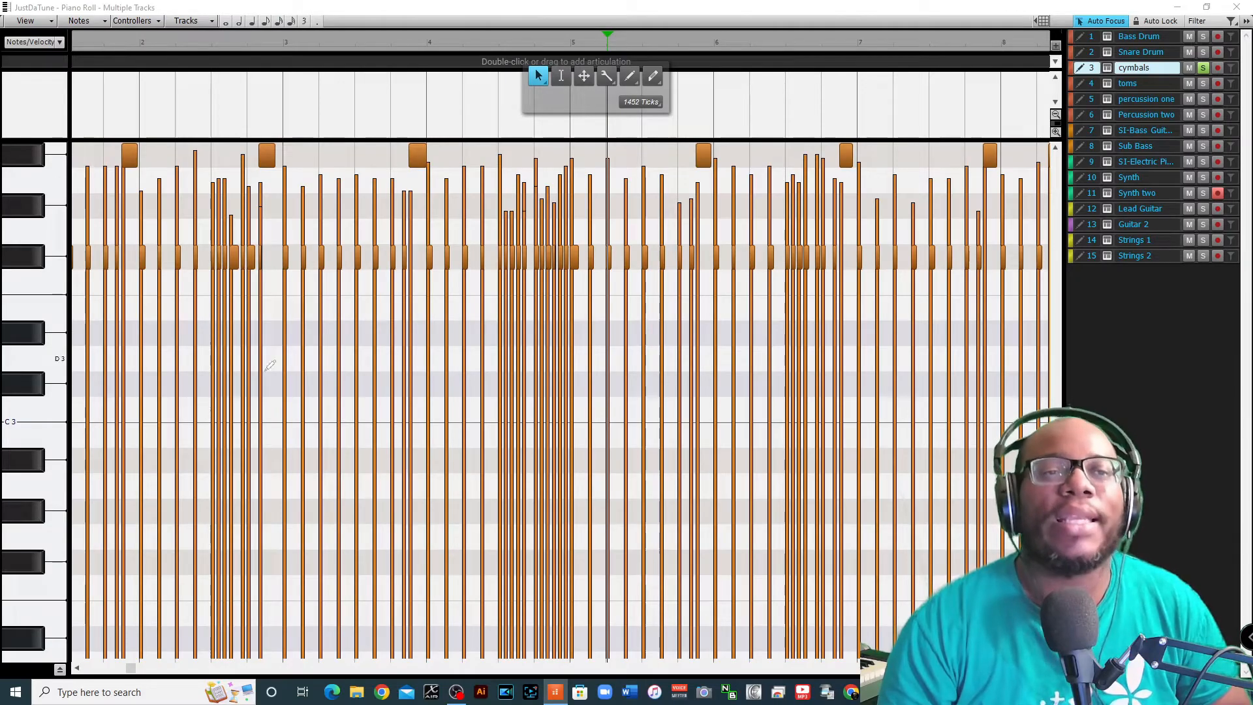
Toggle the Show Velocity display off and back on for the Piano Roll notes.
left_click(44, 20)
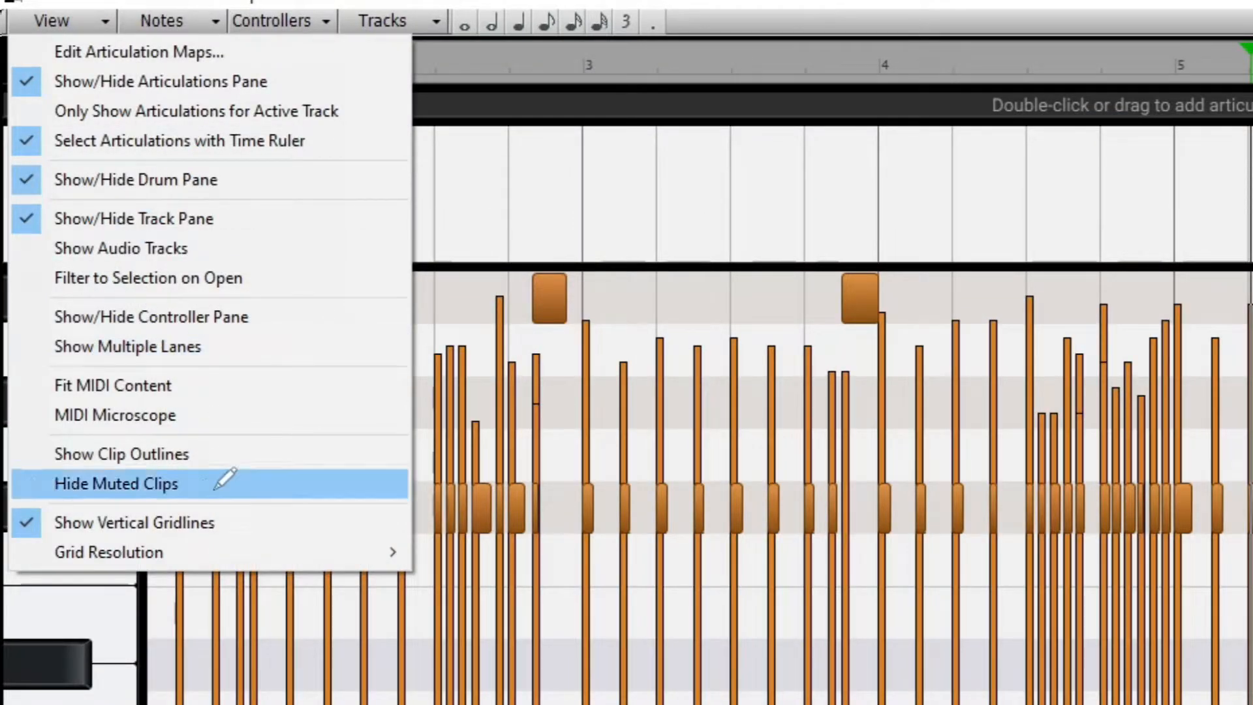
left_click(198, 22)
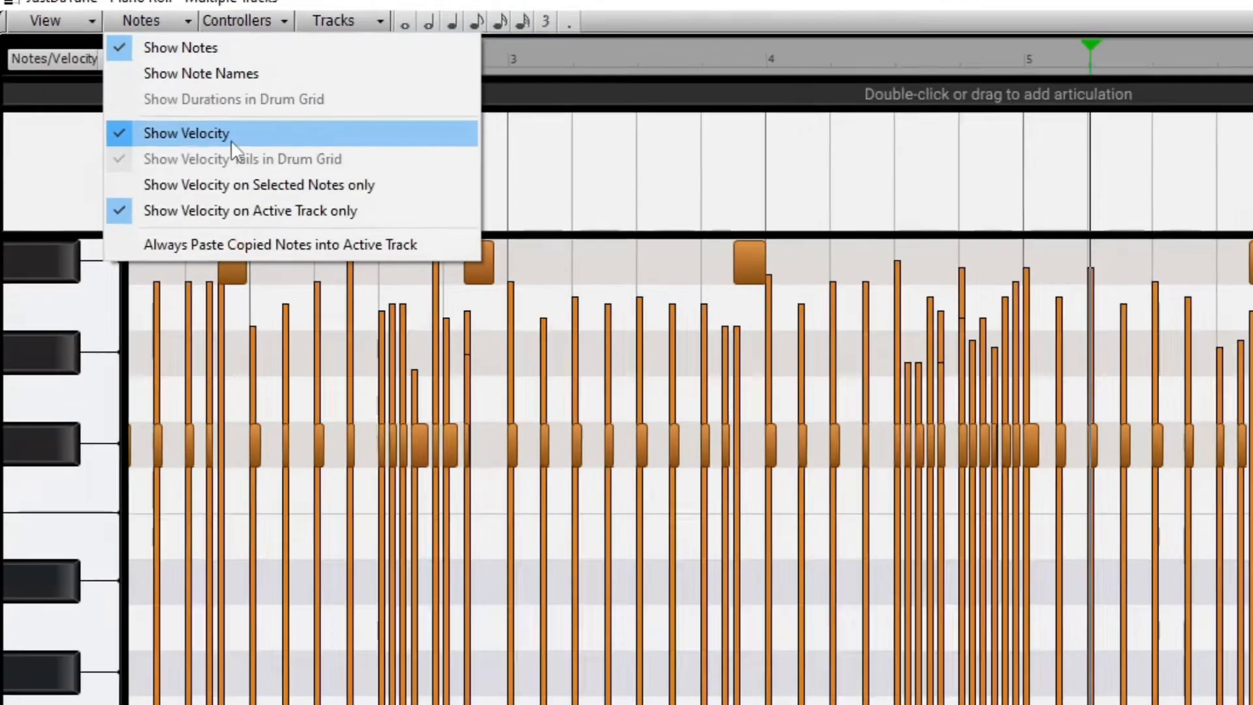
left_click(216, 150)
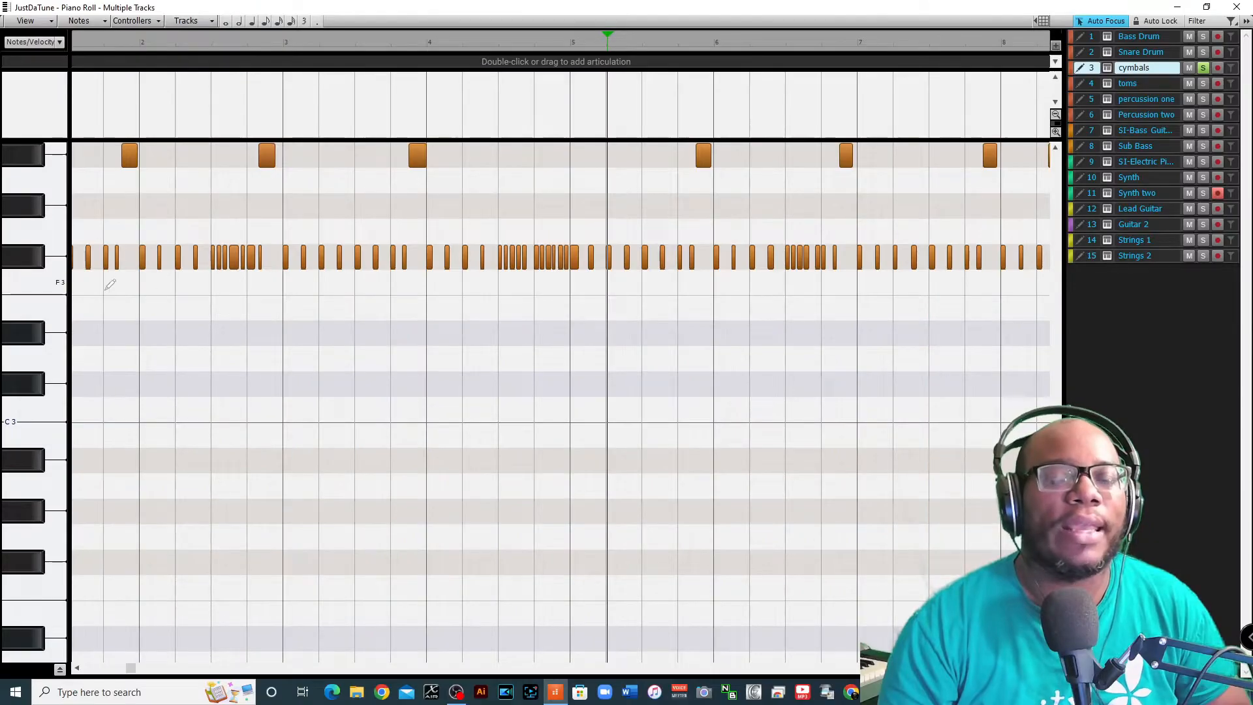
scroll(116, 268, "up", 3)
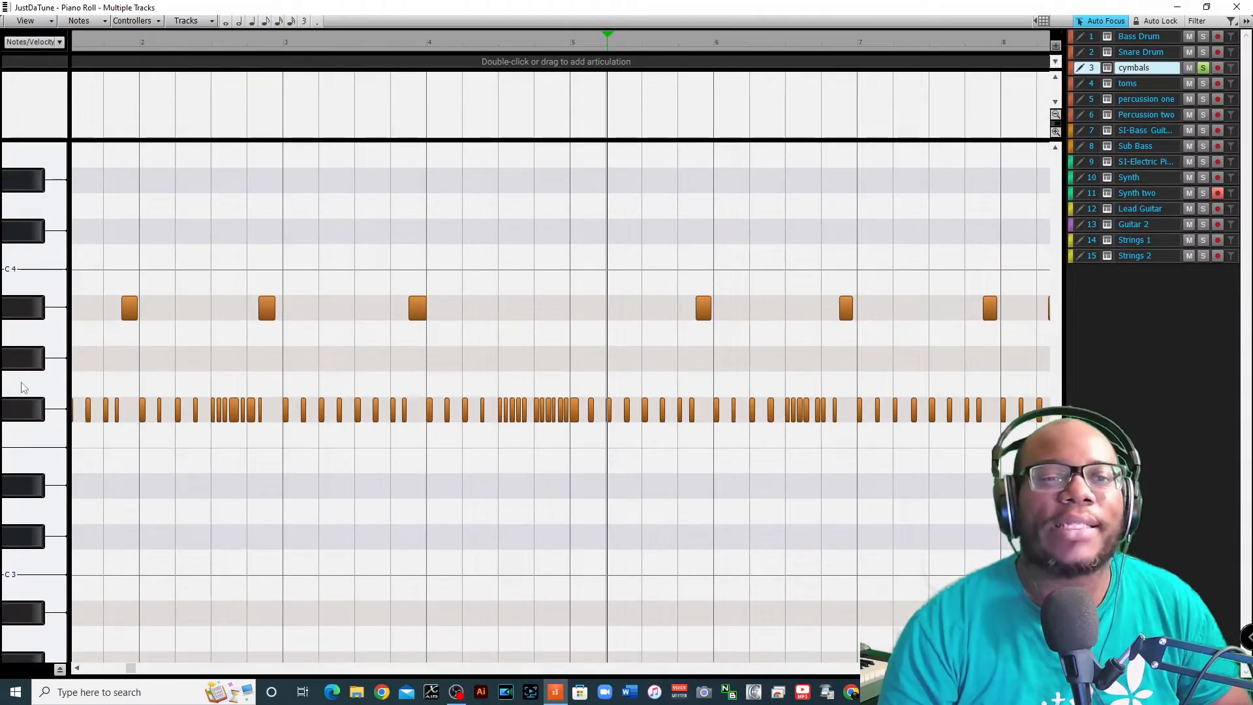
left_click(101, 21)
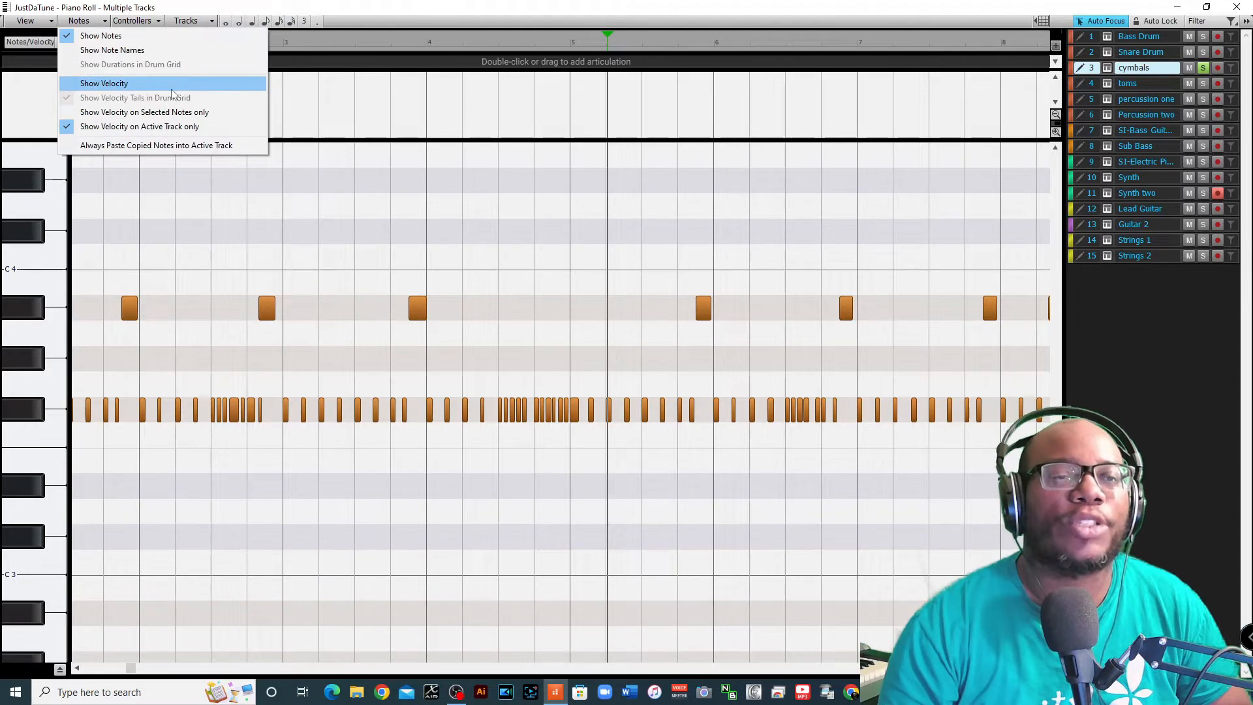
left_click(131, 84)
Reduce the velocity of the first Bb3 note just before measure 2 in the cymbals clip.
scroll(300, 196, "down", 3)
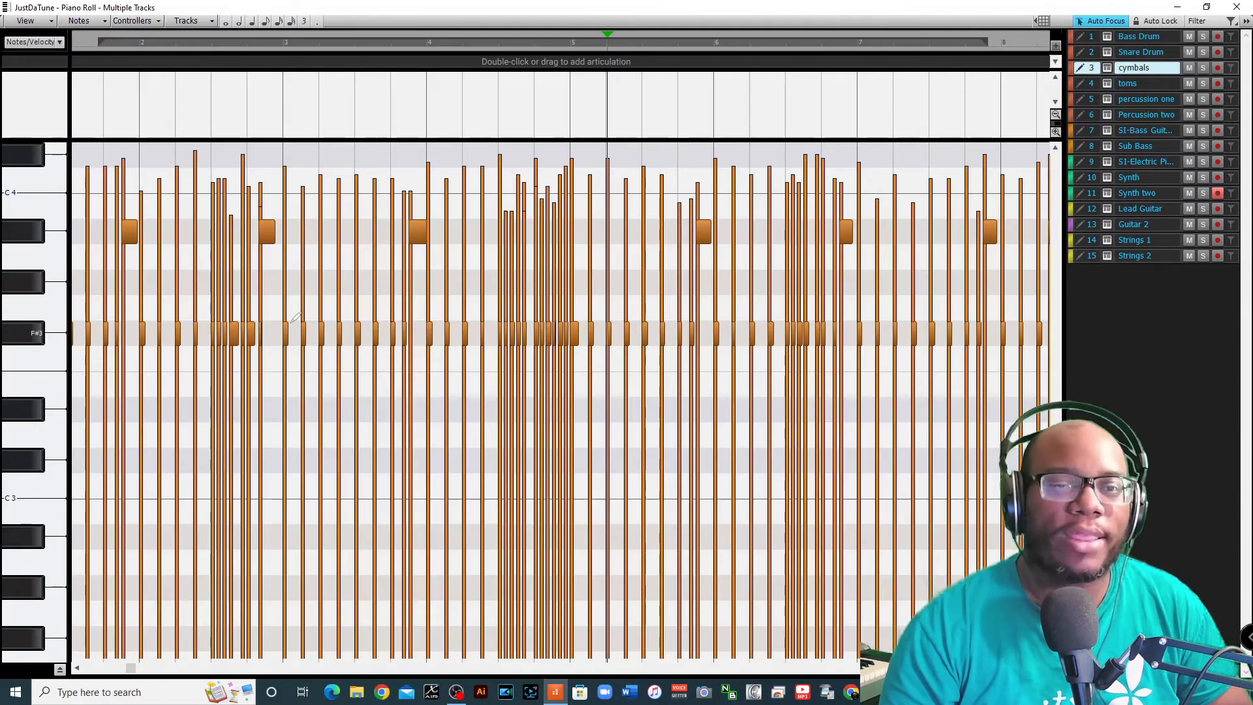
scroll(136, 245, "down", 2)
scroll(136, 245, "up", 1)
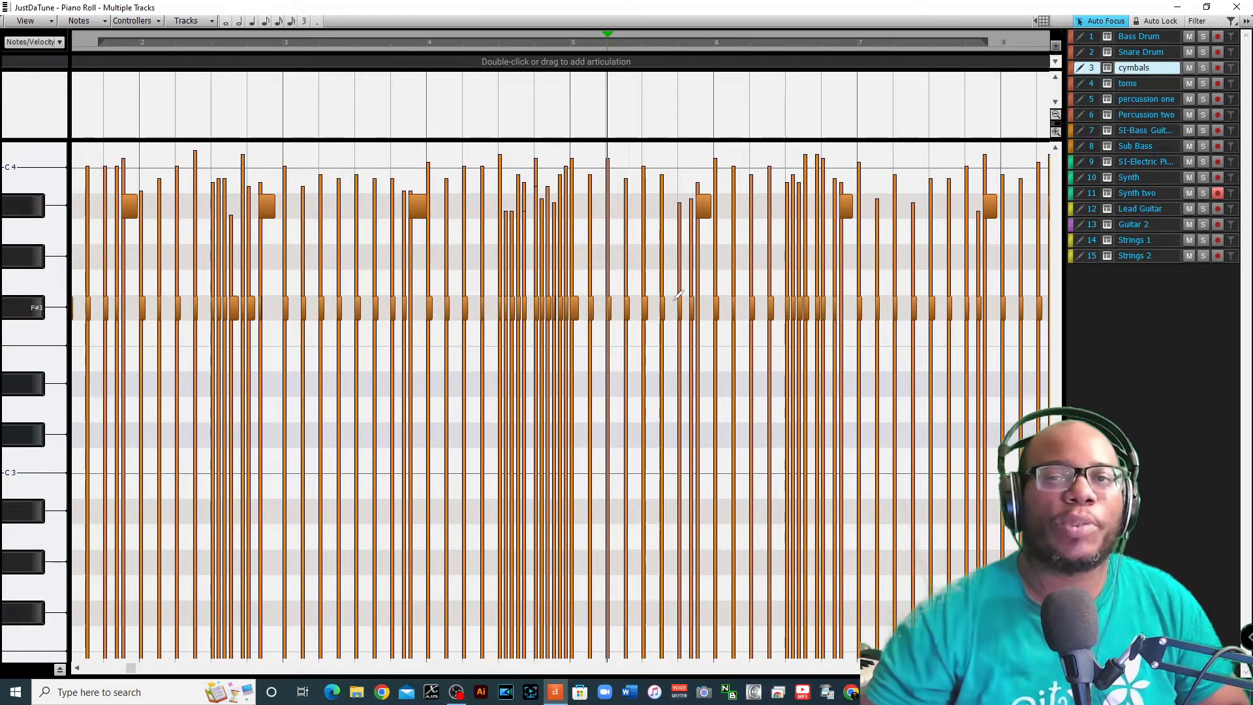
scroll(679, 295, "up", 2)
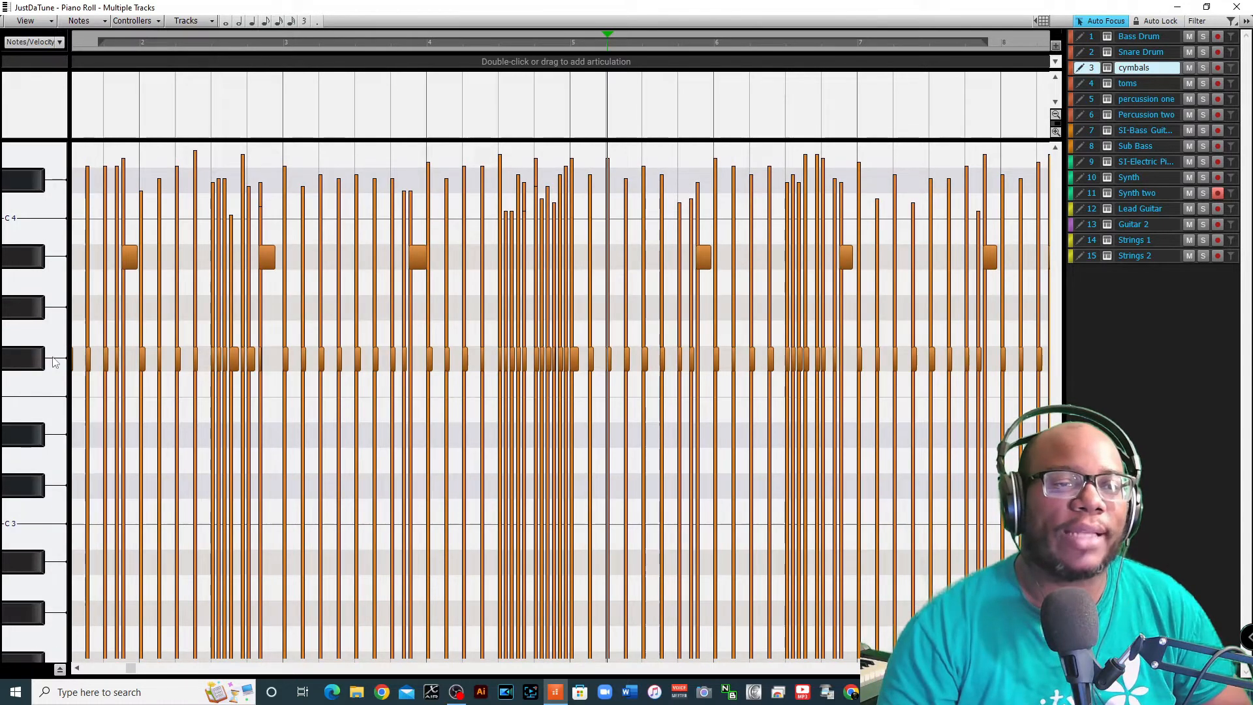
left_click(130, 254)
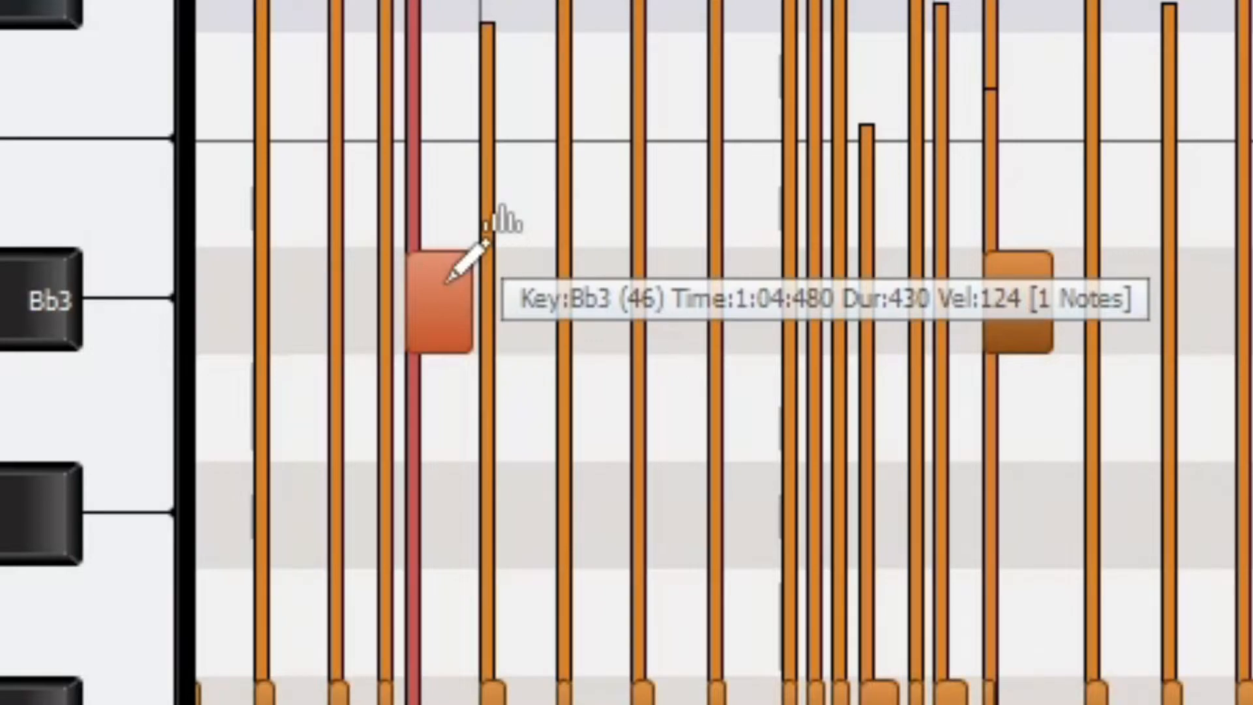
left_click_drag(453, 281, 450, 330)
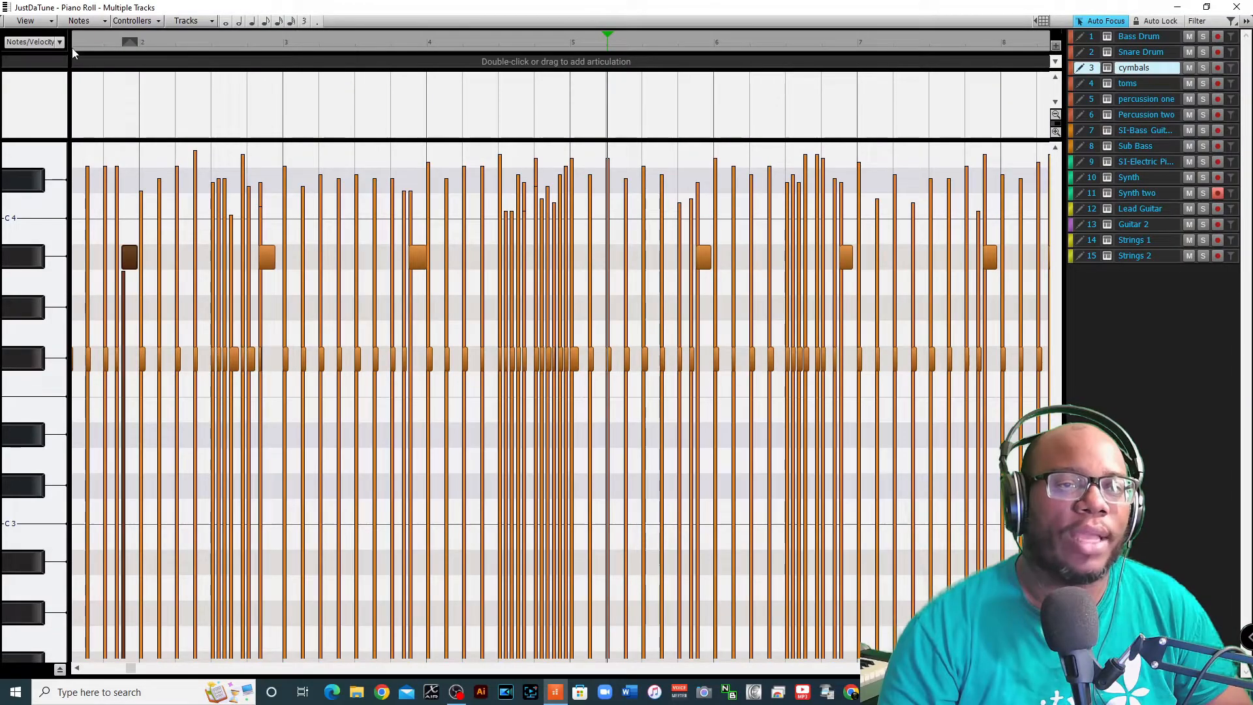
Solo the cymbals track again and play back the passage around the first Bb3 note before measure 2.
left_click(75, 43)
key("space")
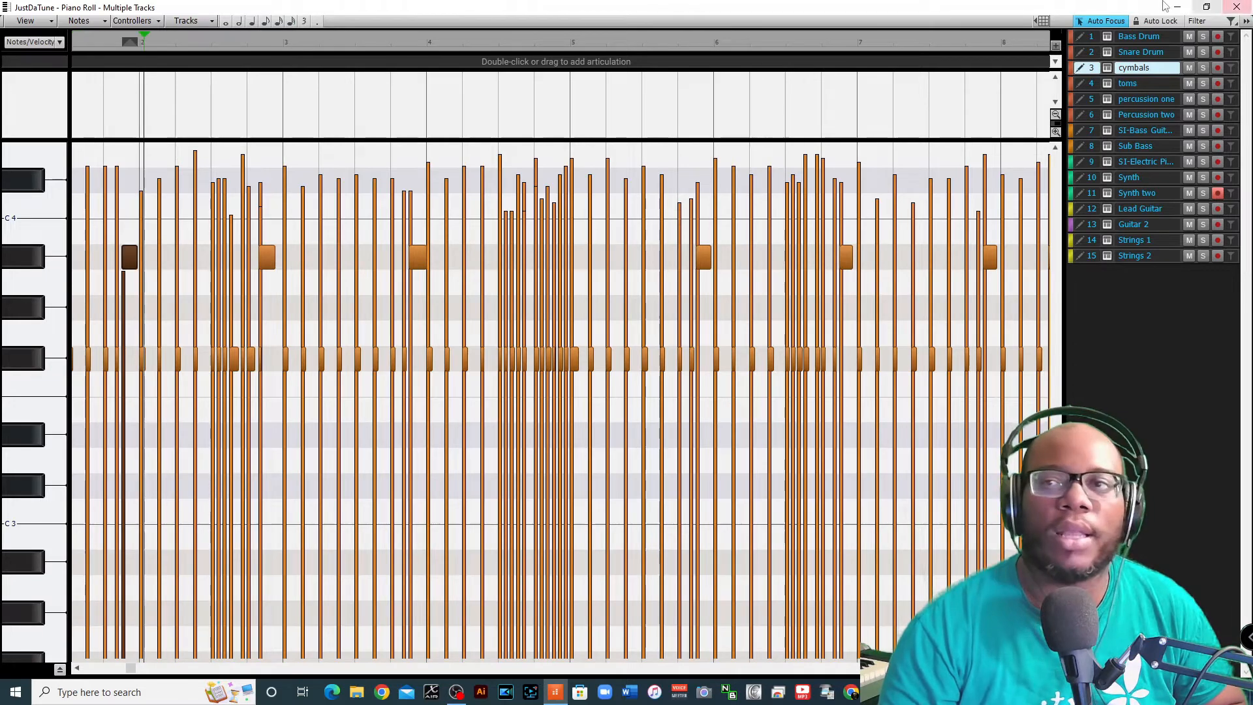
left_click(1176, 8)
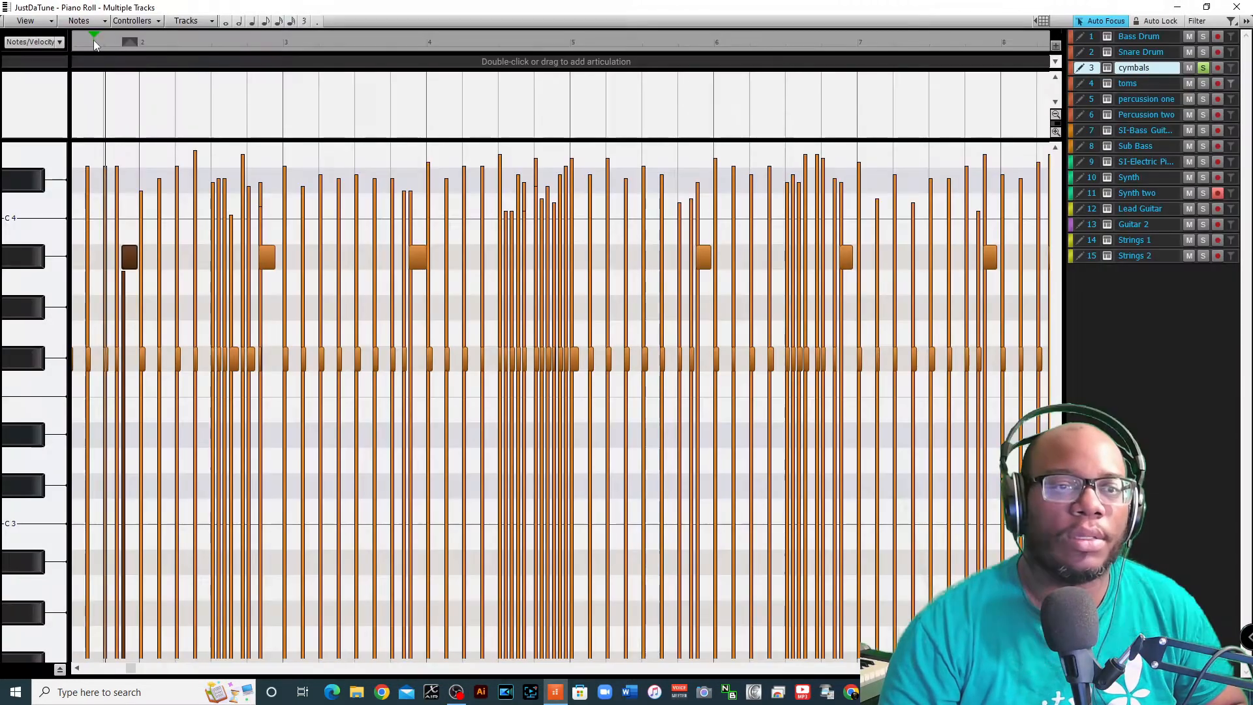
key("space")
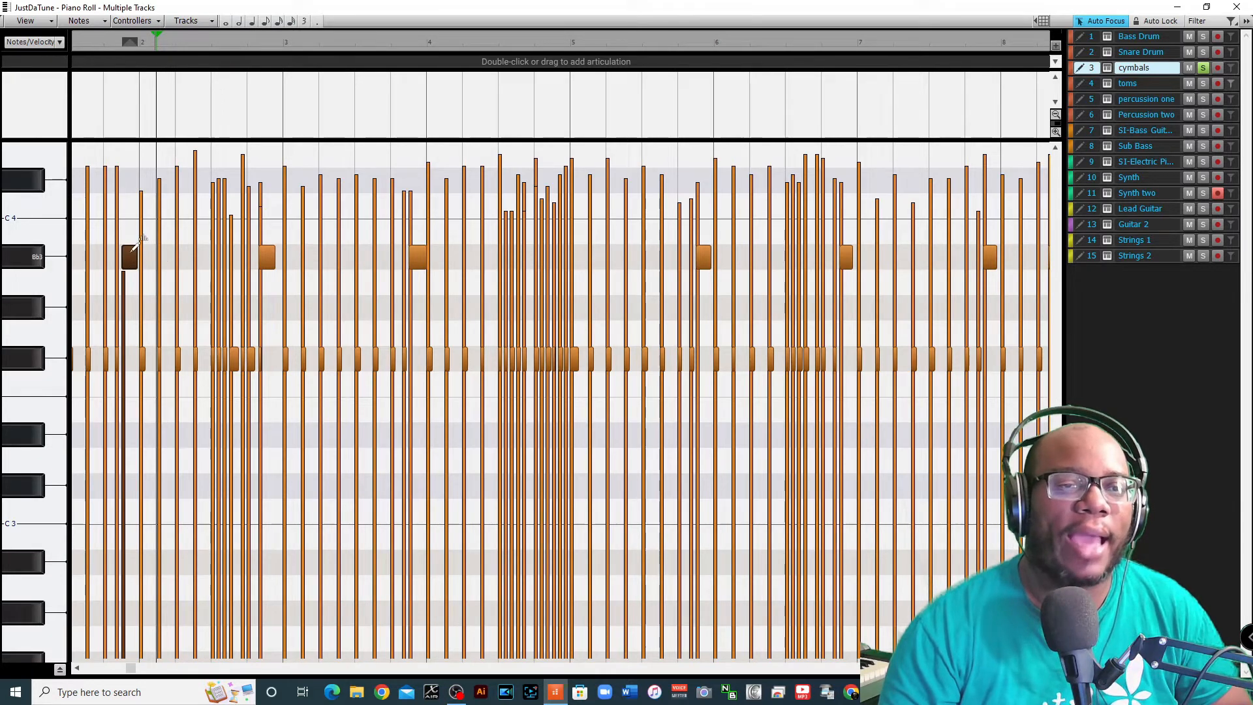
Audition the first Bb3 note with its velocity dropped to near minimum and undo its velocity changes.
left_click_drag(129, 266, 135, 312)
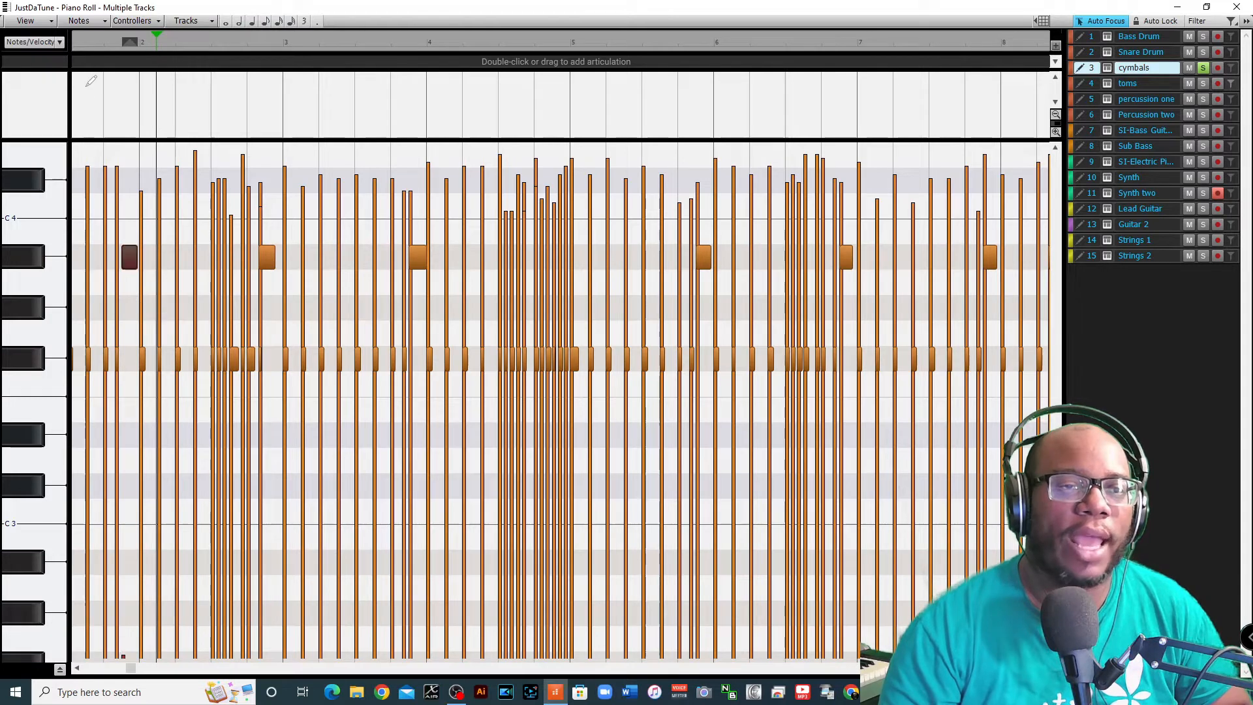
left_click(83, 47)
key("space")
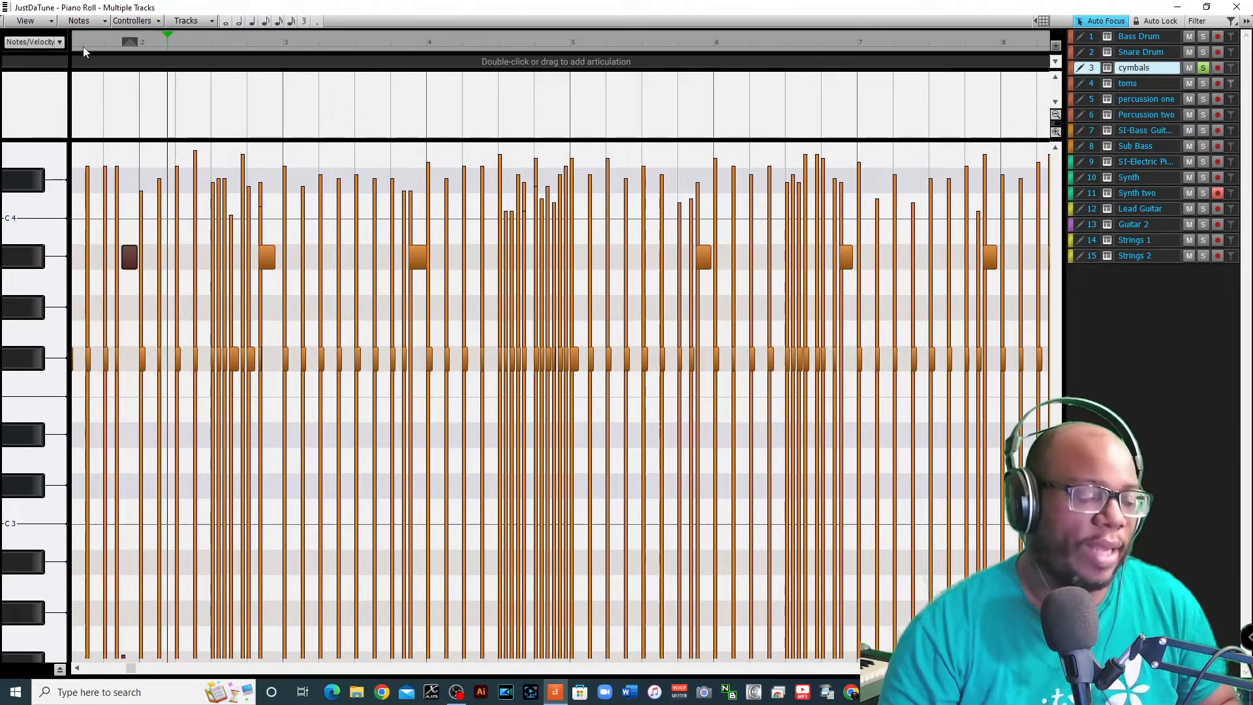
key("ctrl+z")
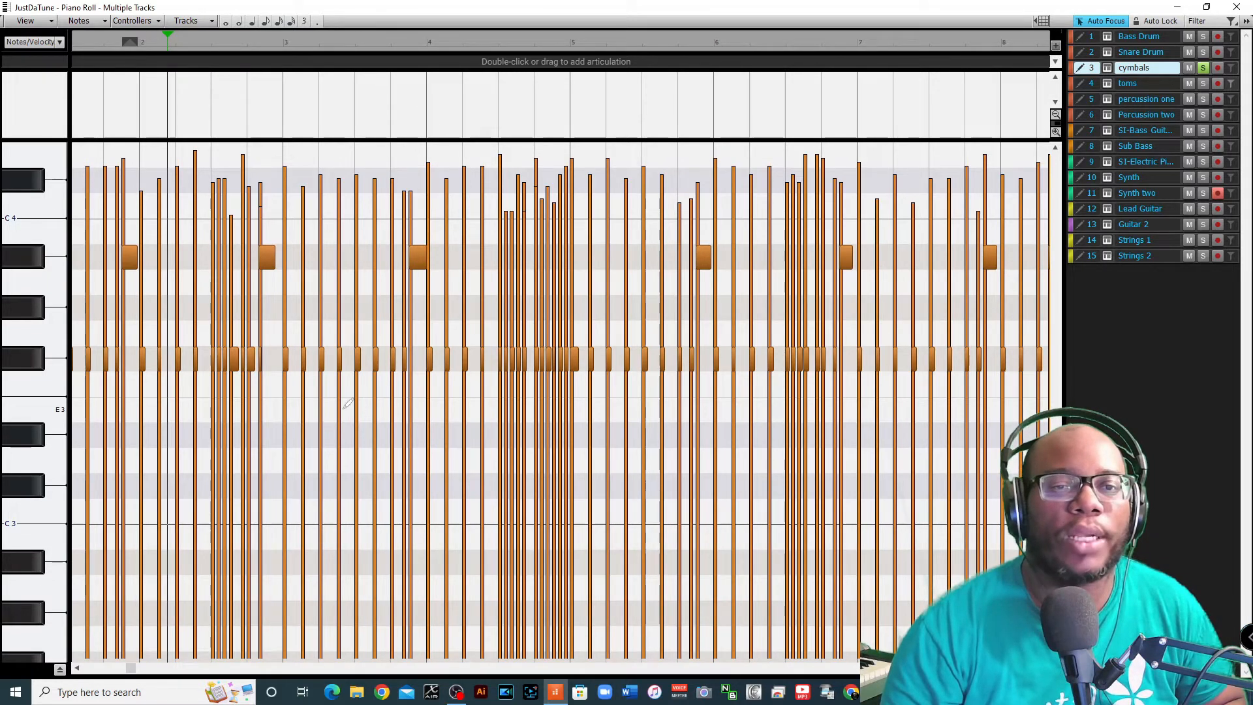
Audition all F#3 notes of the cymbals clip with their velocities lowered together and undo the change.
left_click(31, 361)
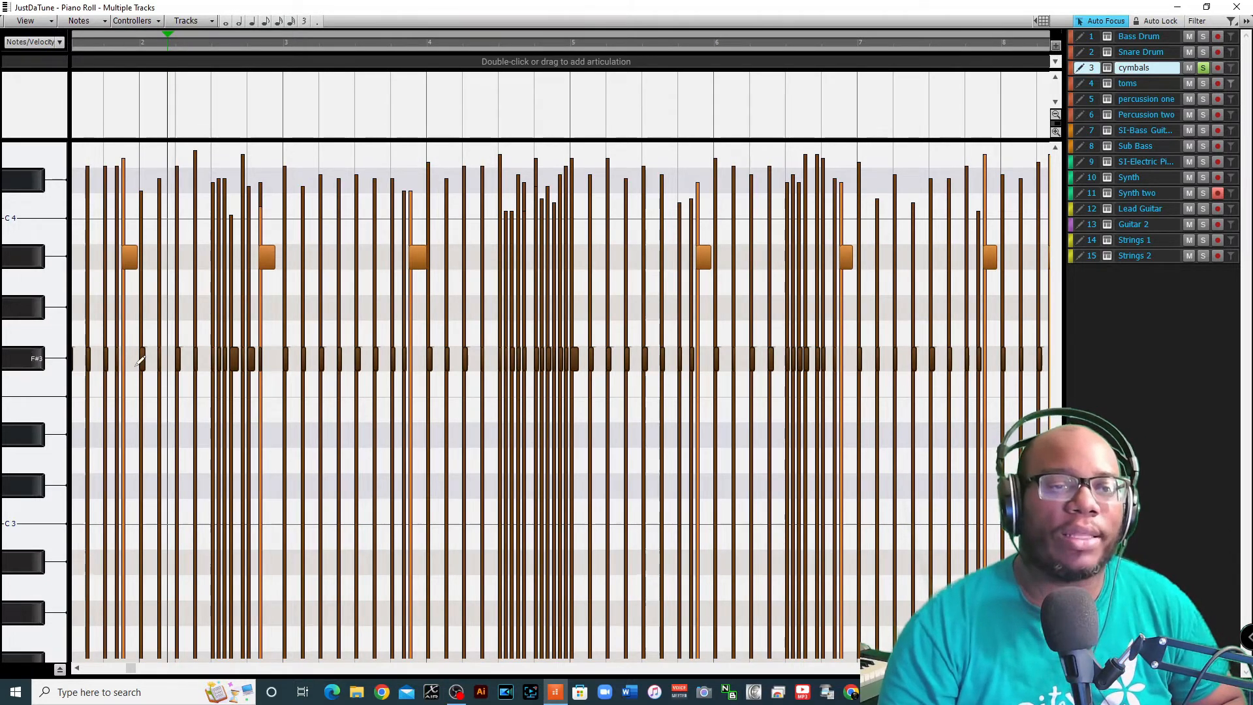
mouse_move(144, 350)
left_mouse_down()
mouse_move(144, 386)
mouse_move(162, 347)
mouse_move(184, 168)
mouse_move(186, 366)
left_mouse_up()
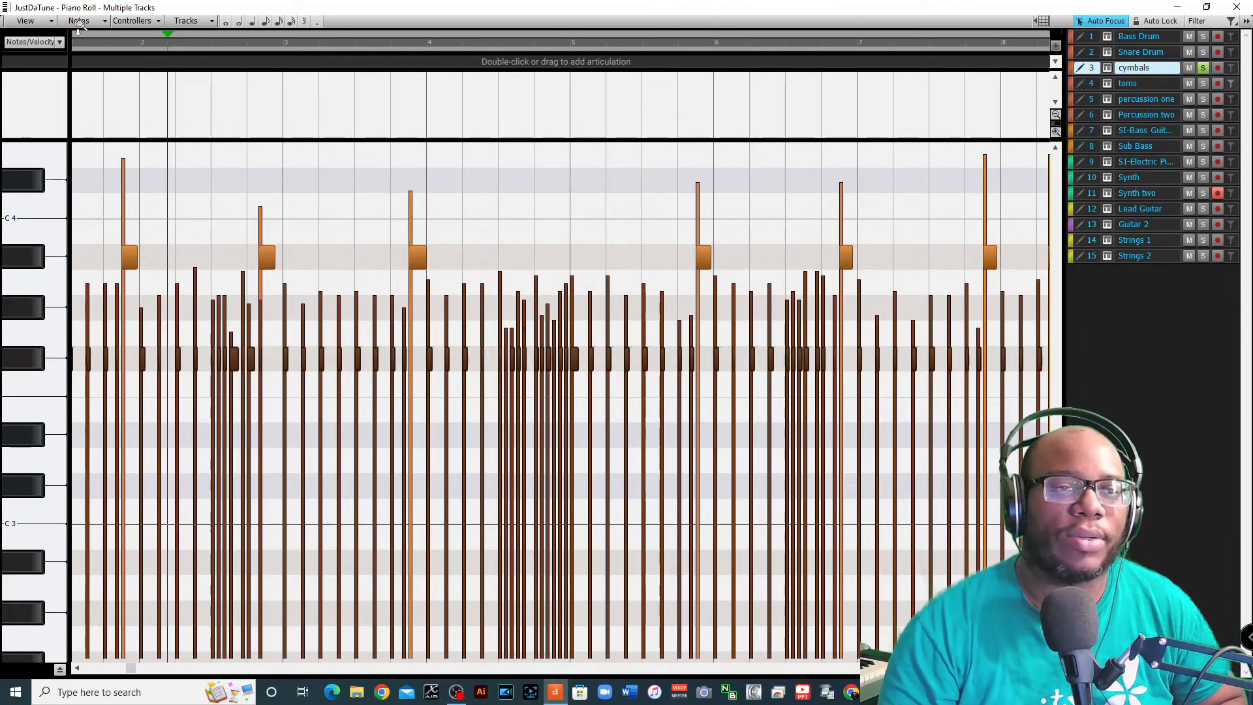
left_click(78, 46)
key("space")
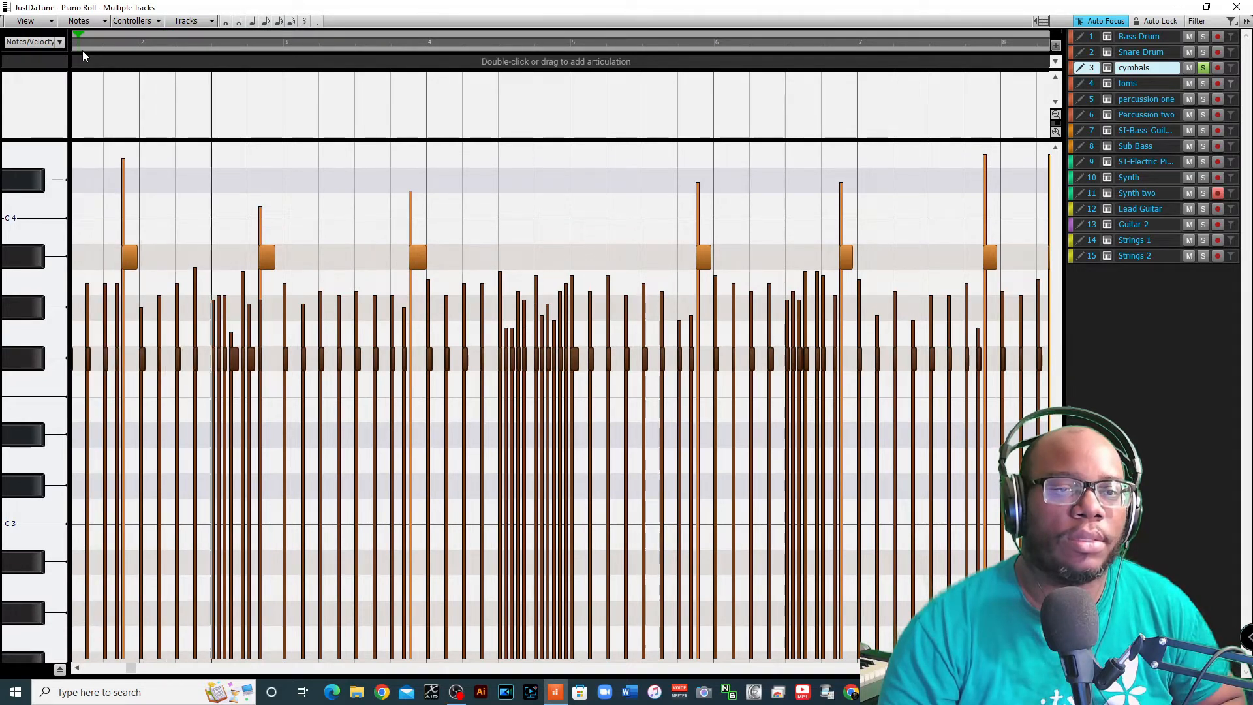
key("space")
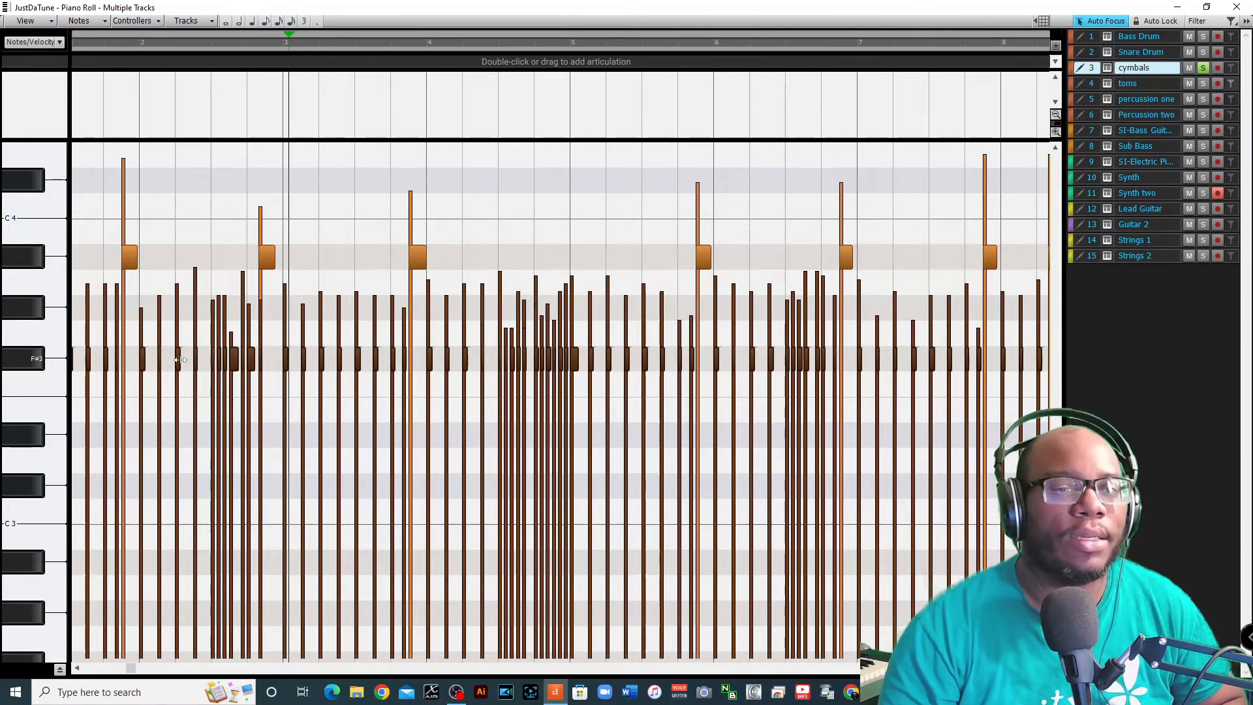
key("ctrl+a")
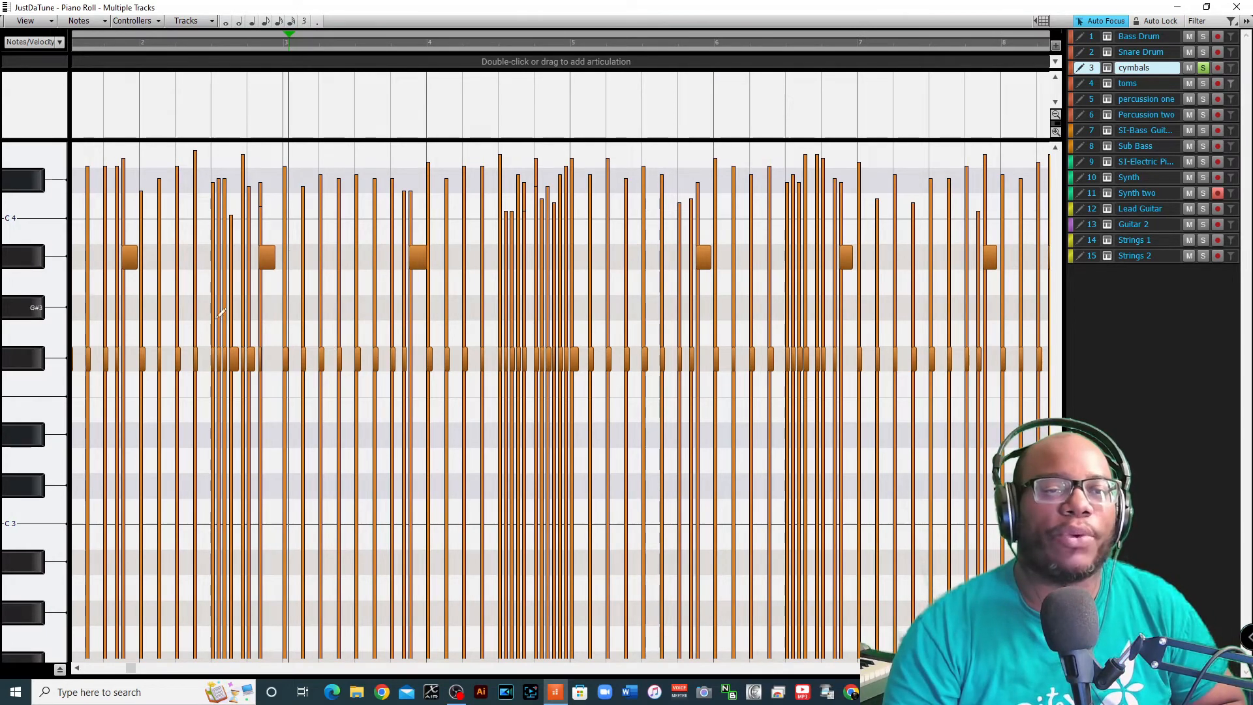
Select five separate pairs of F#3 notes between measures 3 and 6 of the cymbals clip with the Select tool.
key("t")
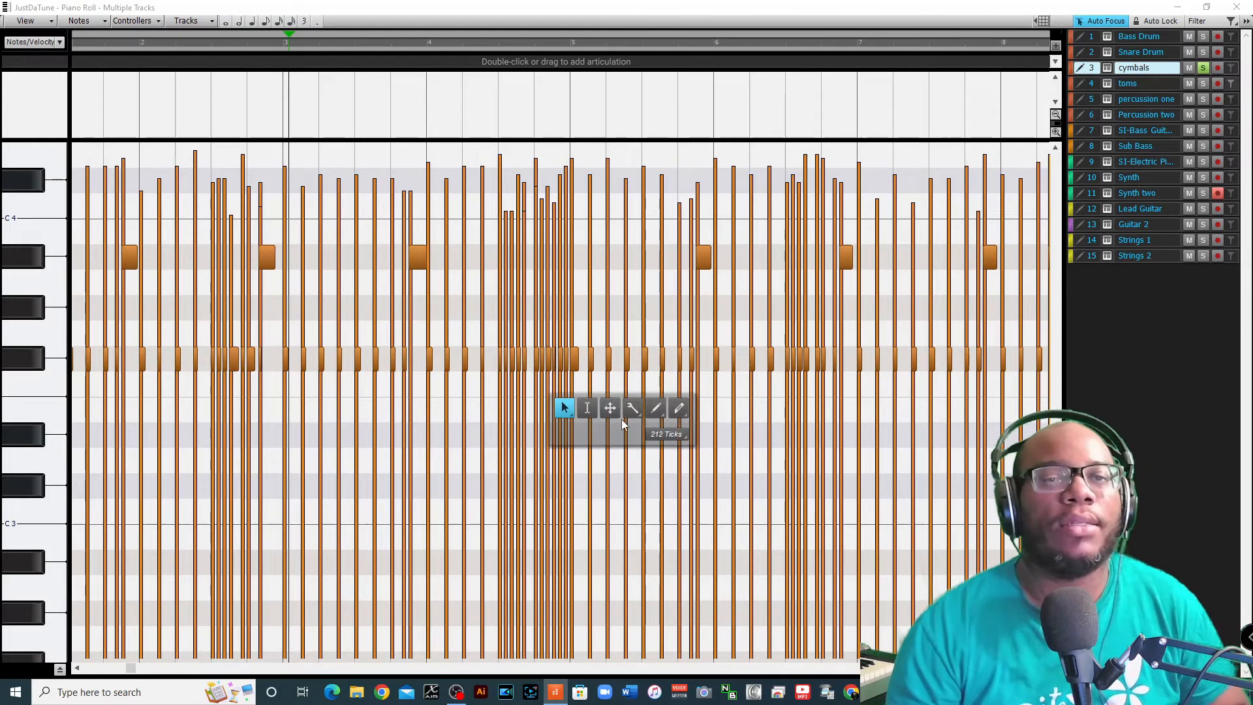
left_click(588, 409)
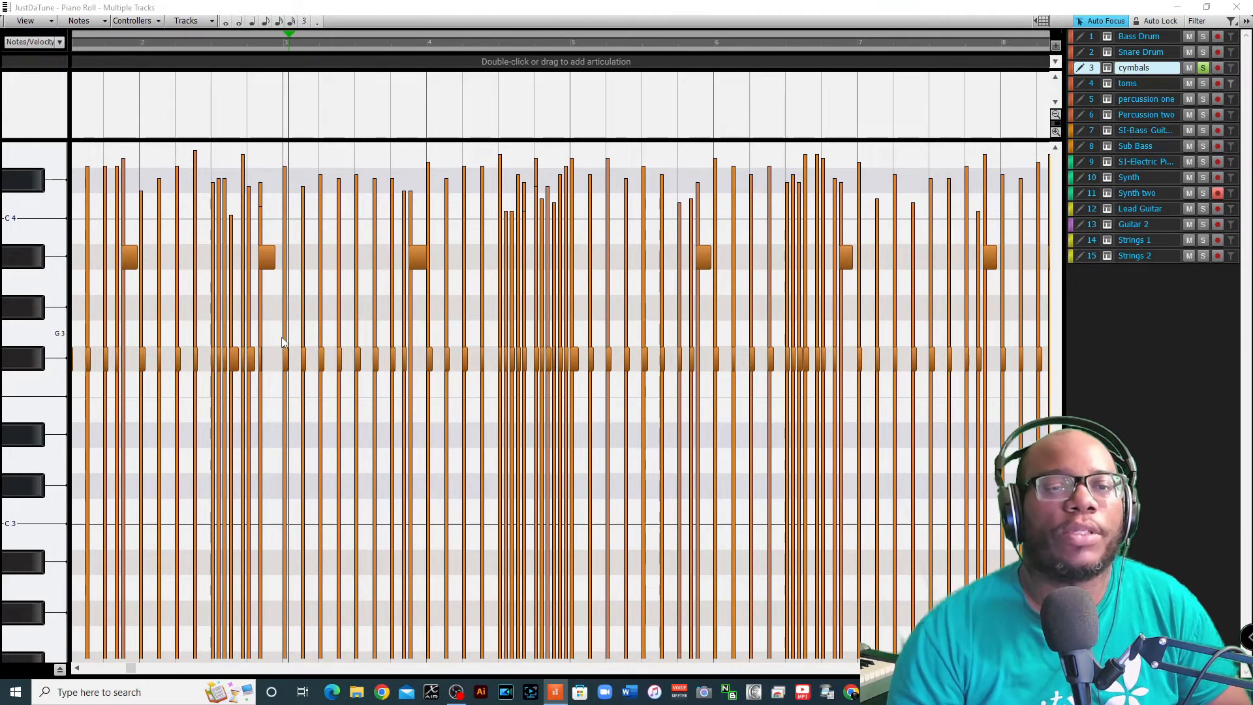
left_click_drag(277, 341, 317, 392)
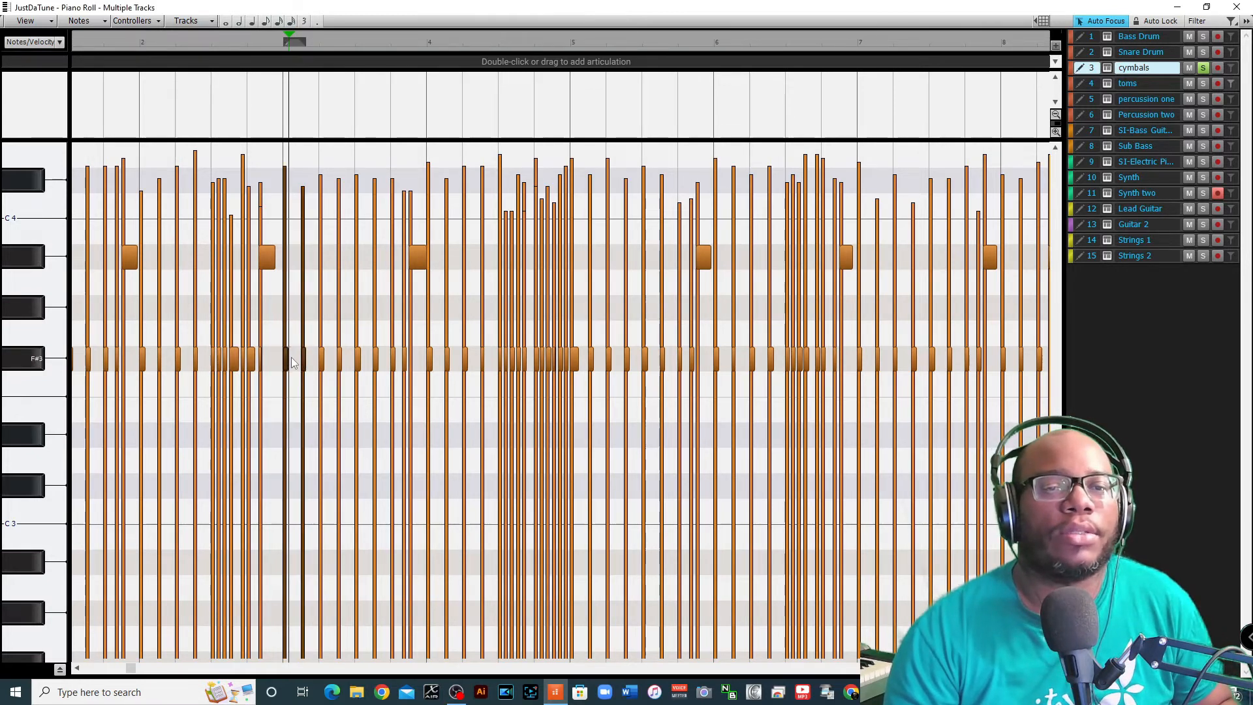
left_click_drag(331, 329, 364, 394)
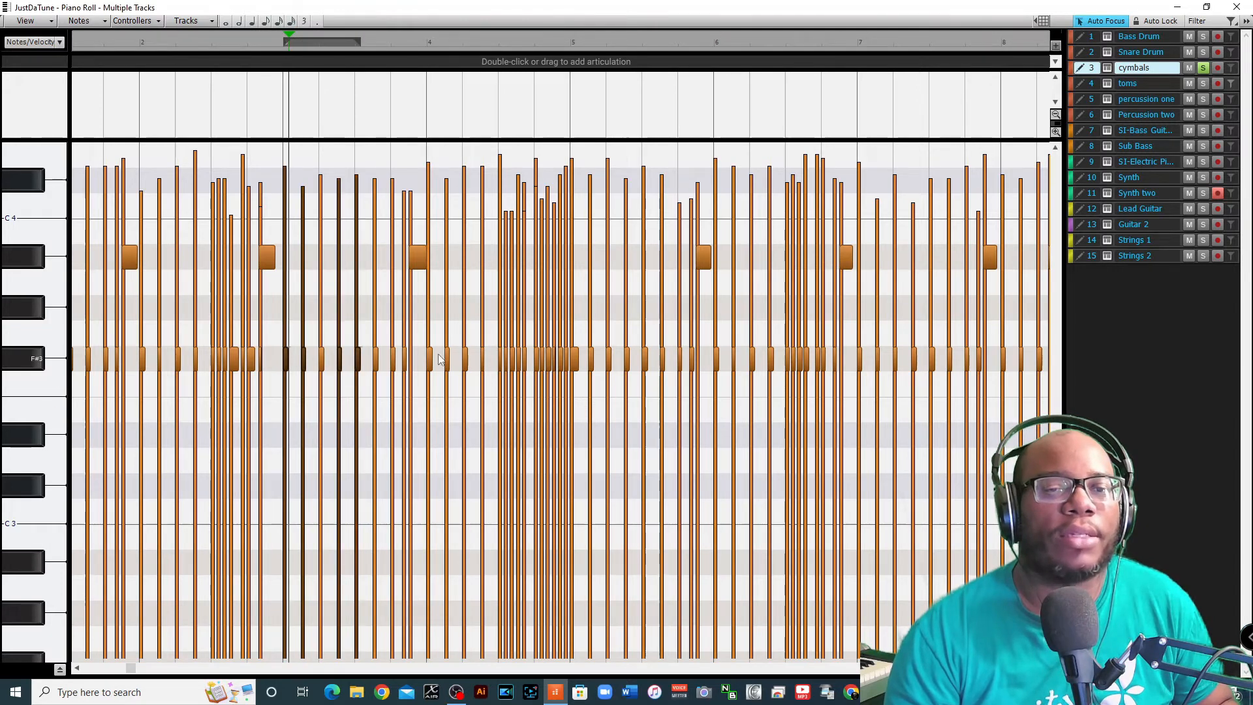
left_click_drag(433, 342, 461, 393)
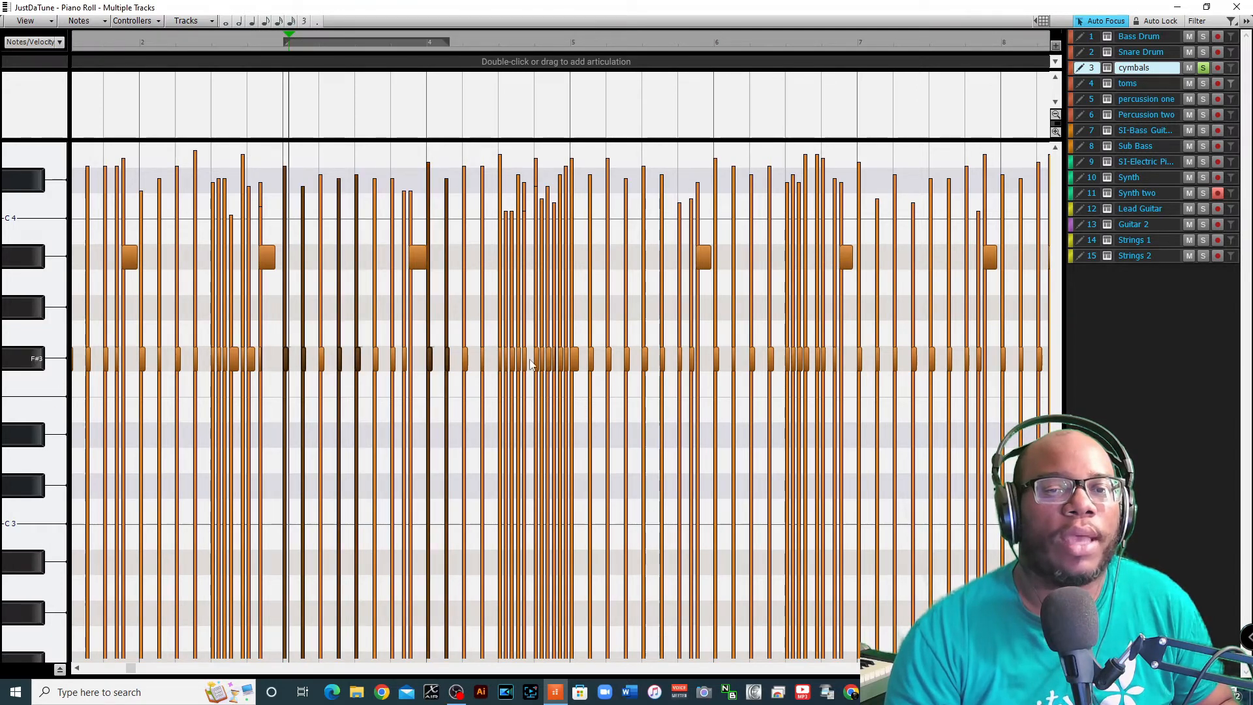
left_click_drag(587, 333, 618, 402)
left_click_drag(656, 334, 684, 391)
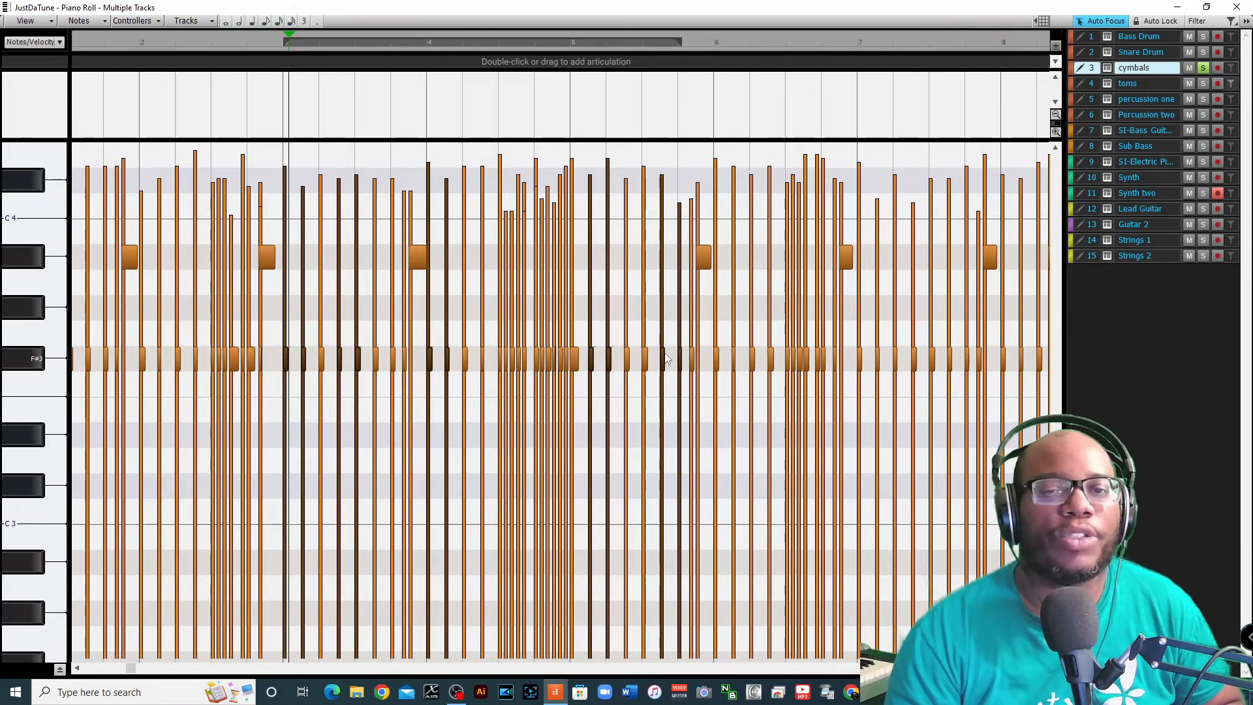
Lower the velocity of the ten selected F#3 notes together by about 38 using the Smart tool.
key("t")
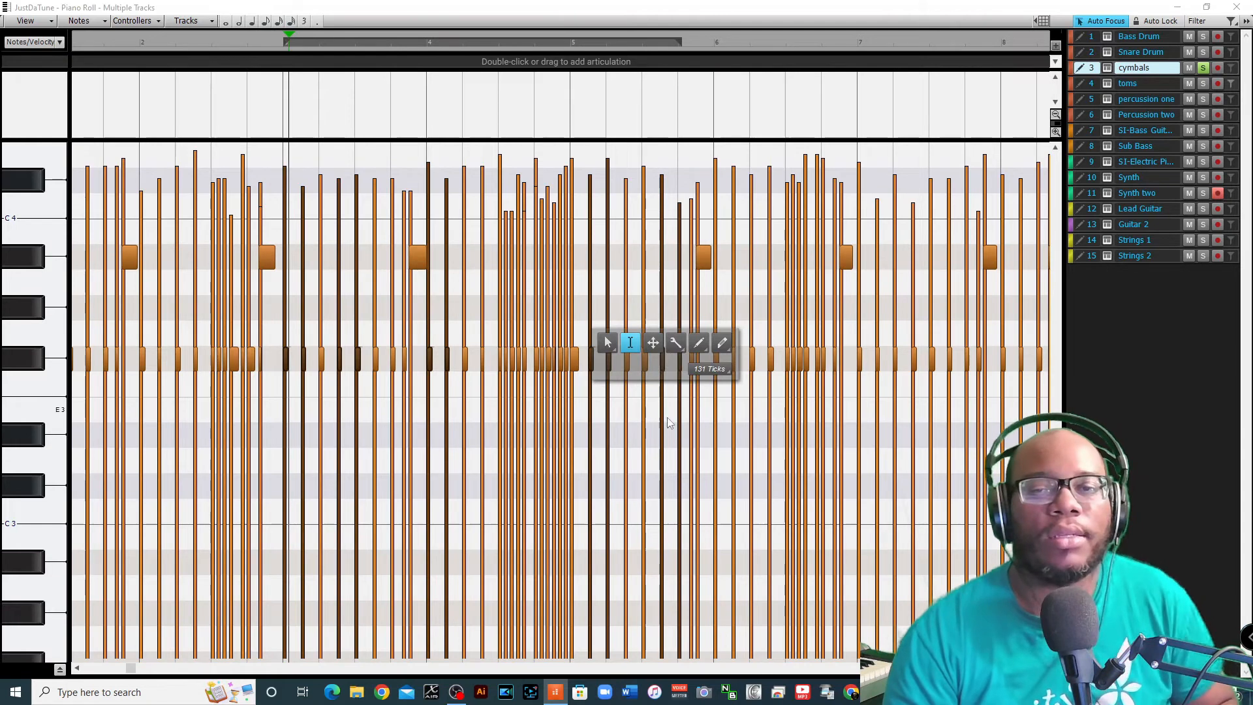
left_click(612, 341)
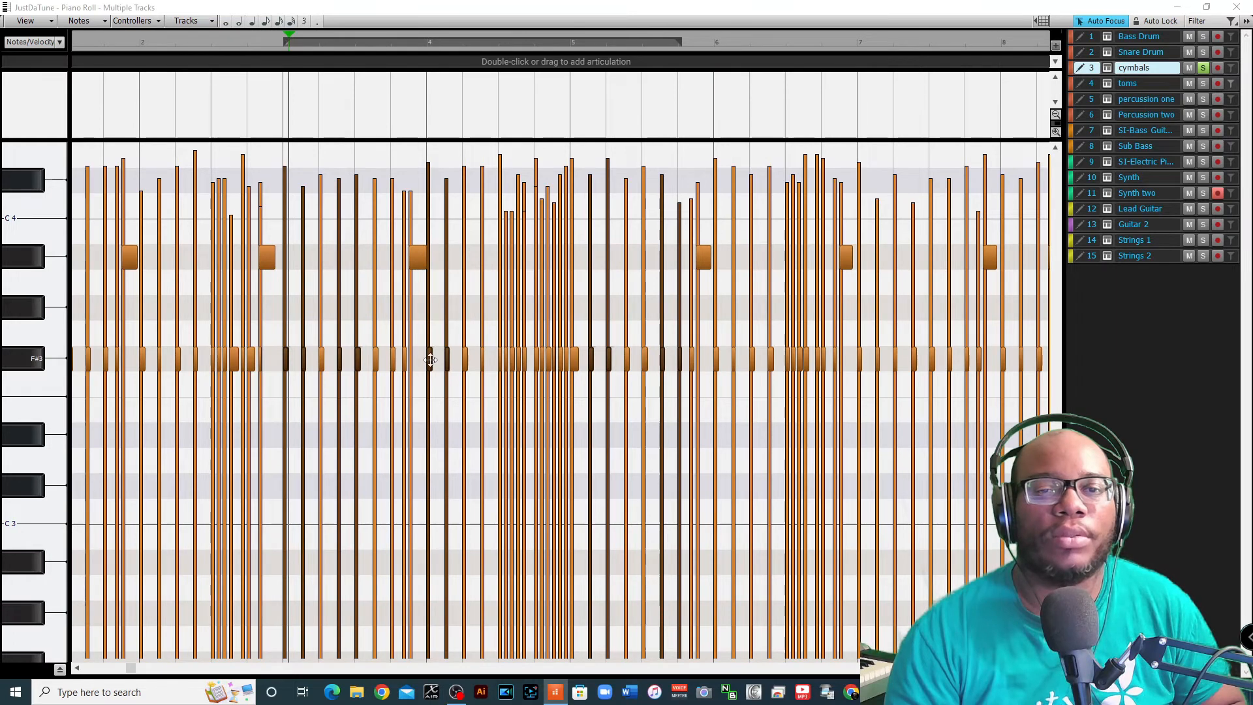
left_click_drag(436, 344, 435, 370)
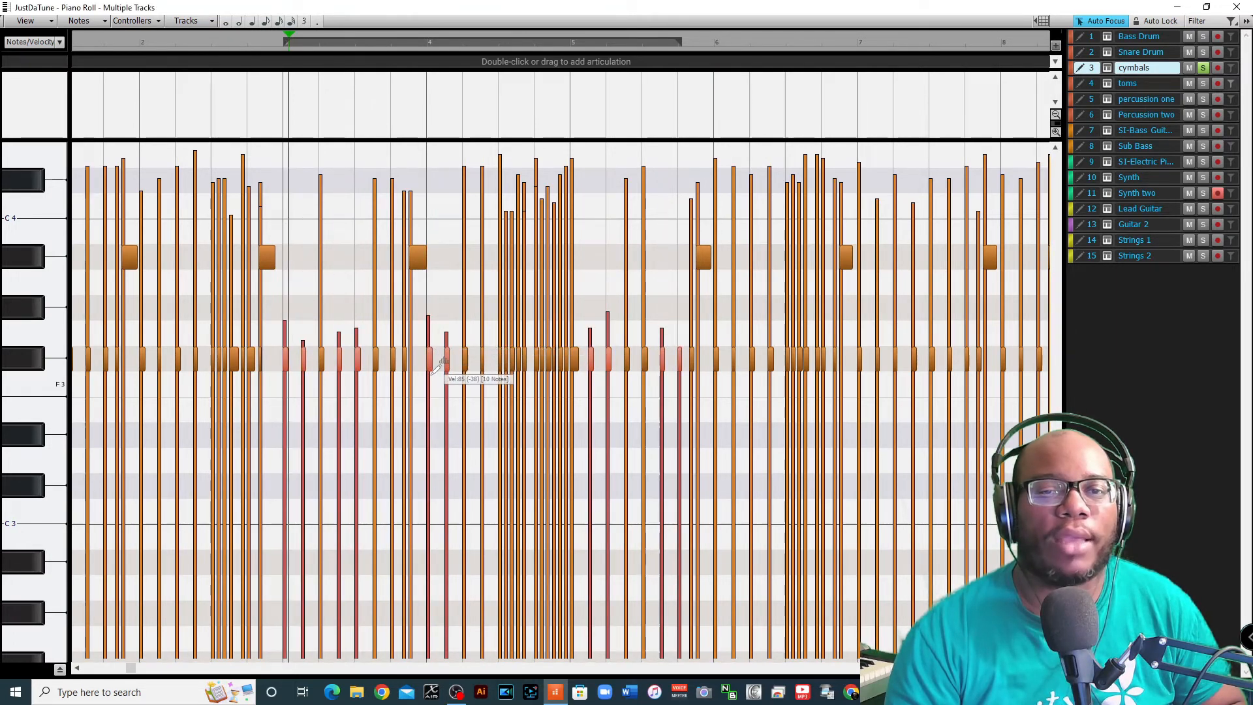
Play back the cymbals from before measure 2 to audition the softened F#3 pairs, and undo their velocity change.
left_click(76, 41)
key("space")
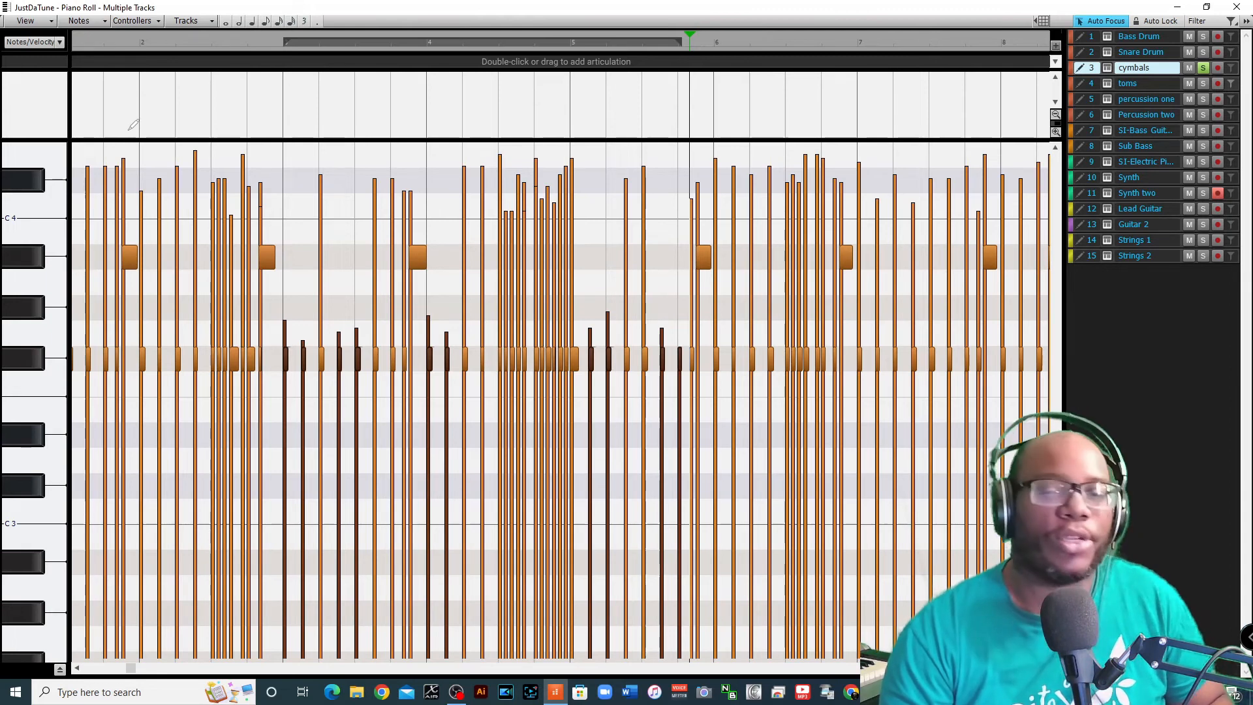
key("ctrl+z")
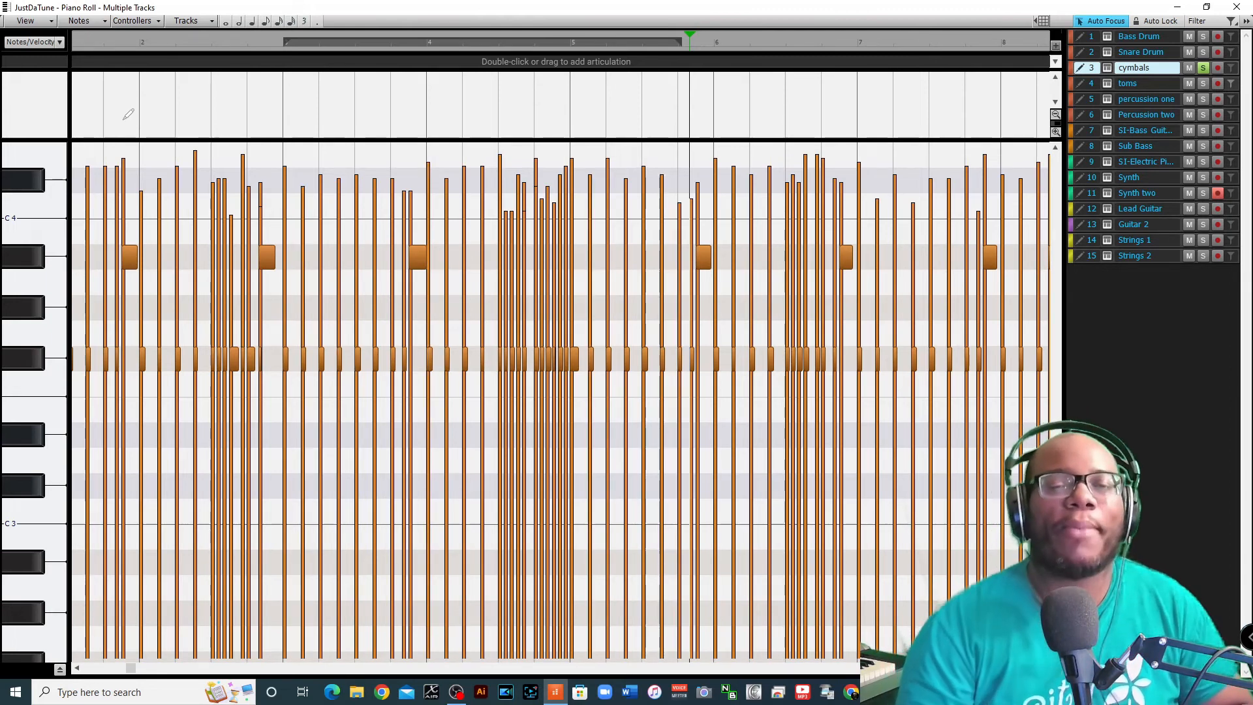